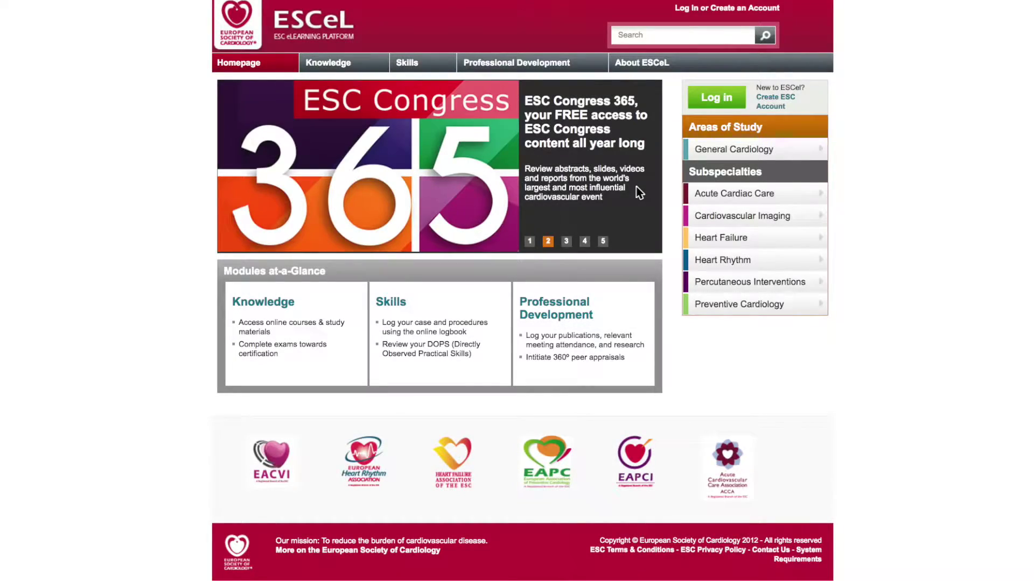
- Sign in to ESCeL with the My ESC email and password, then choose General Cardiology
click(693, 109)
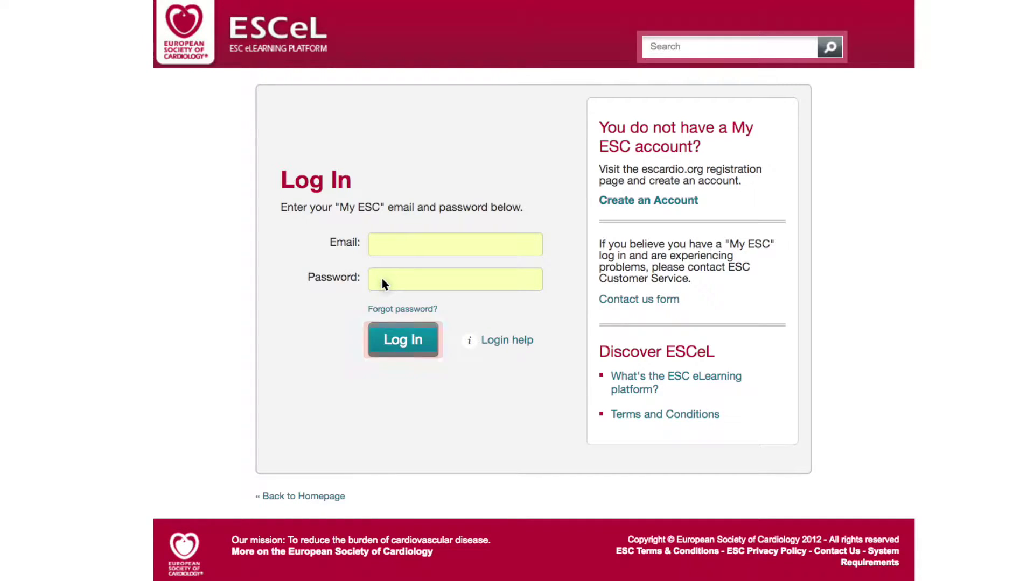
click(438, 343)
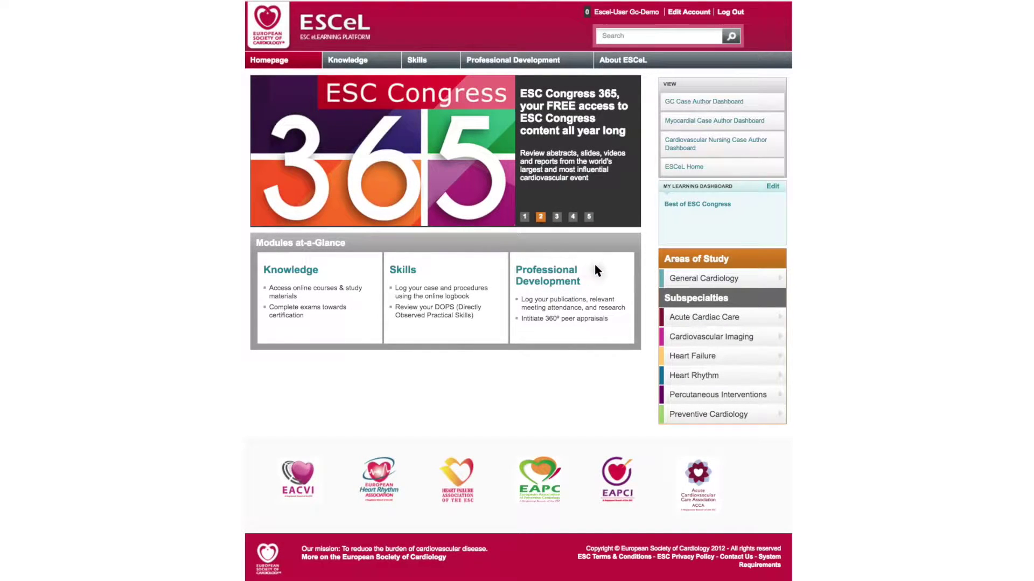
click(665, 283)
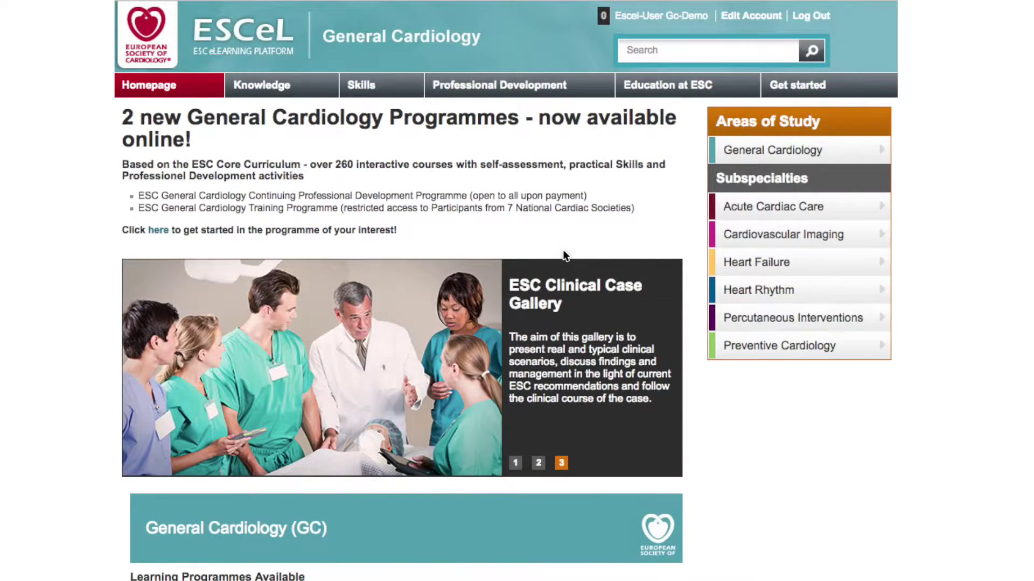
- Scroll the MyESC membership page and expand the E-Learning Product benefit
scroll(565, 255, down, 5)
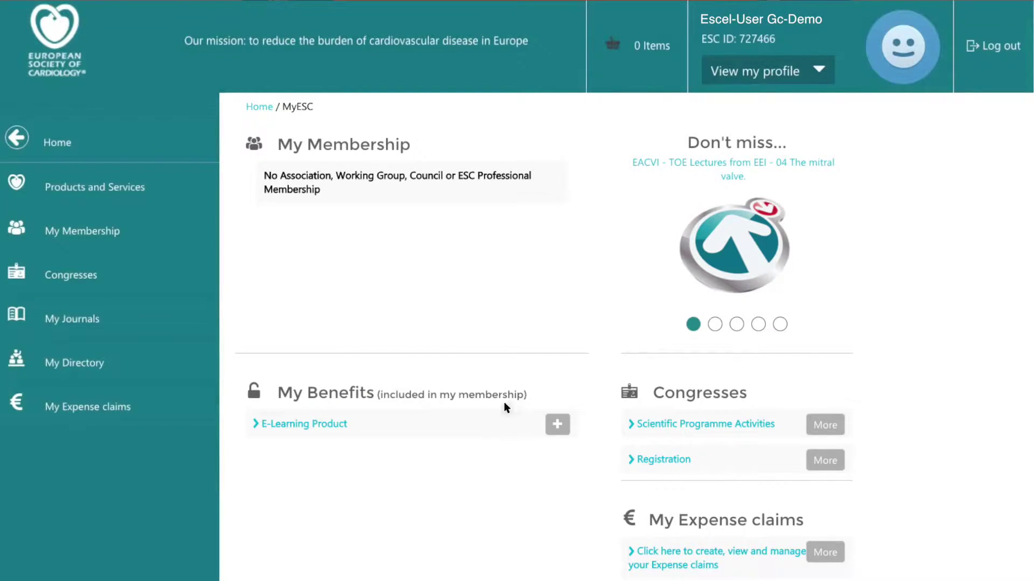
click(328, 425)
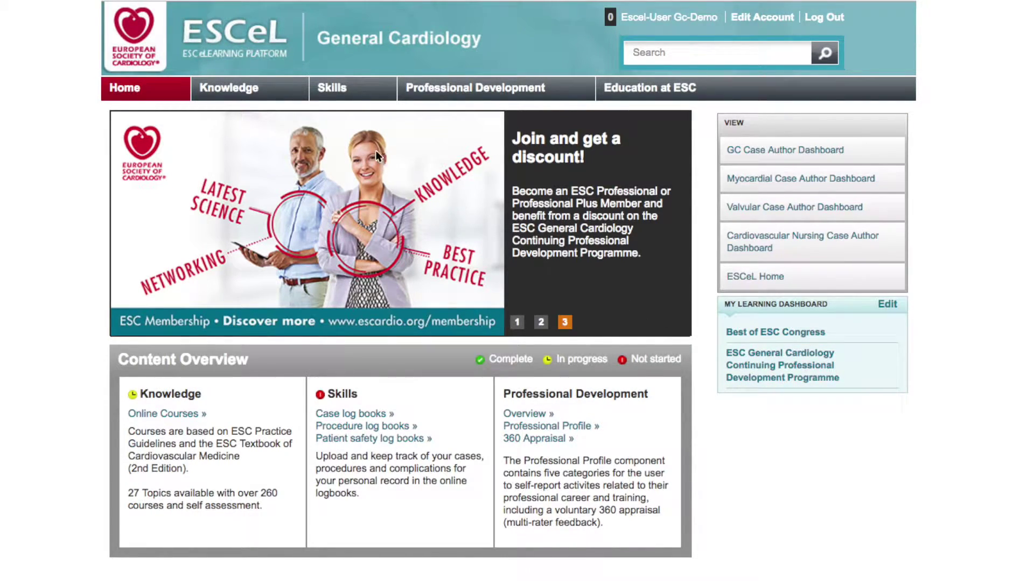
- Browse the full list of Knowledge topics
click(285, 95)
scroll(276, 93, down, 3)
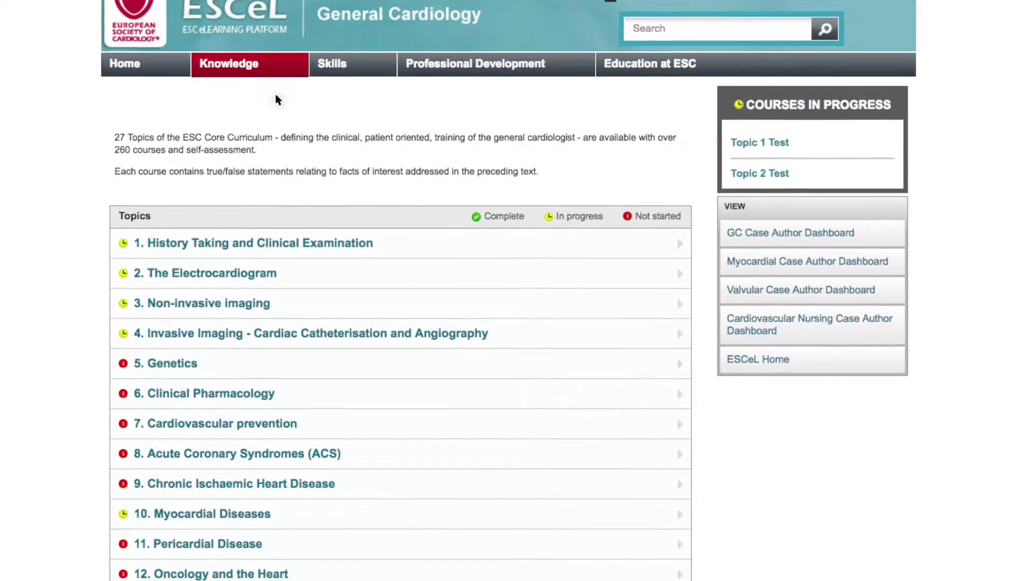
scroll(277, 100, down, 2)
scroll(277, 100, up, 3)
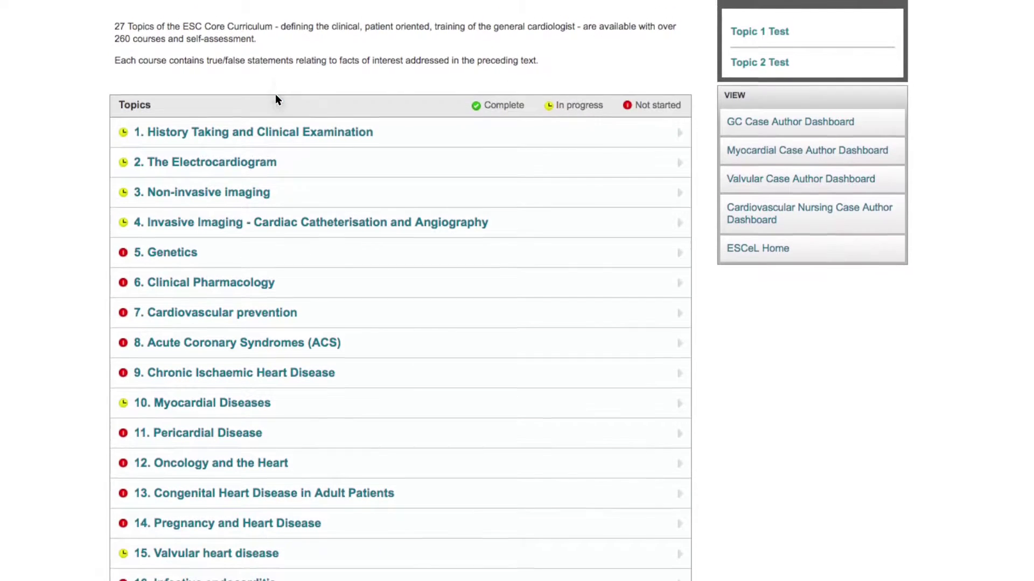
scroll(277, 99, up, 3)
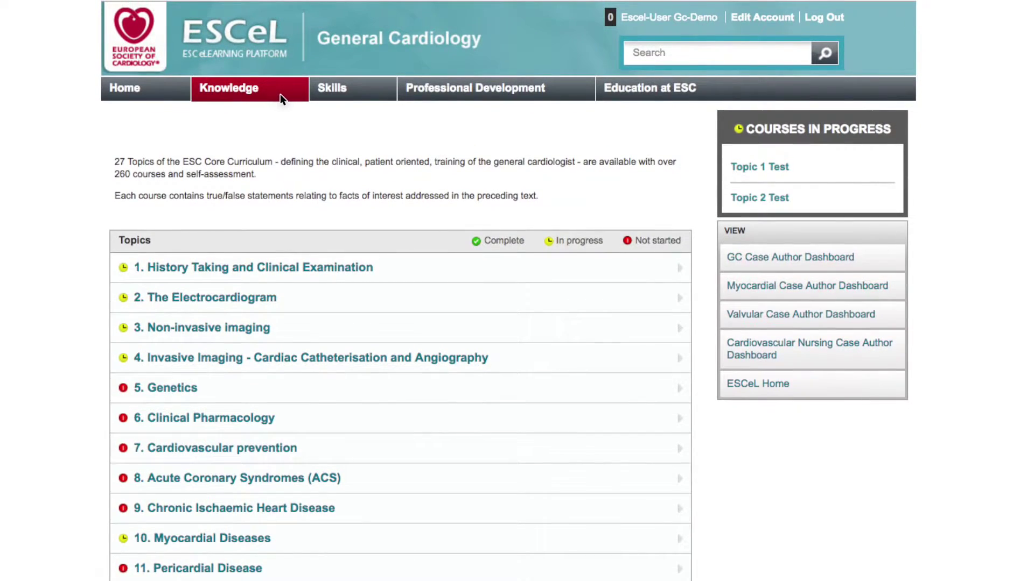
- View the Case, Procedure and Patient Safety logbooks, then the Professional Profile page
click(369, 94)
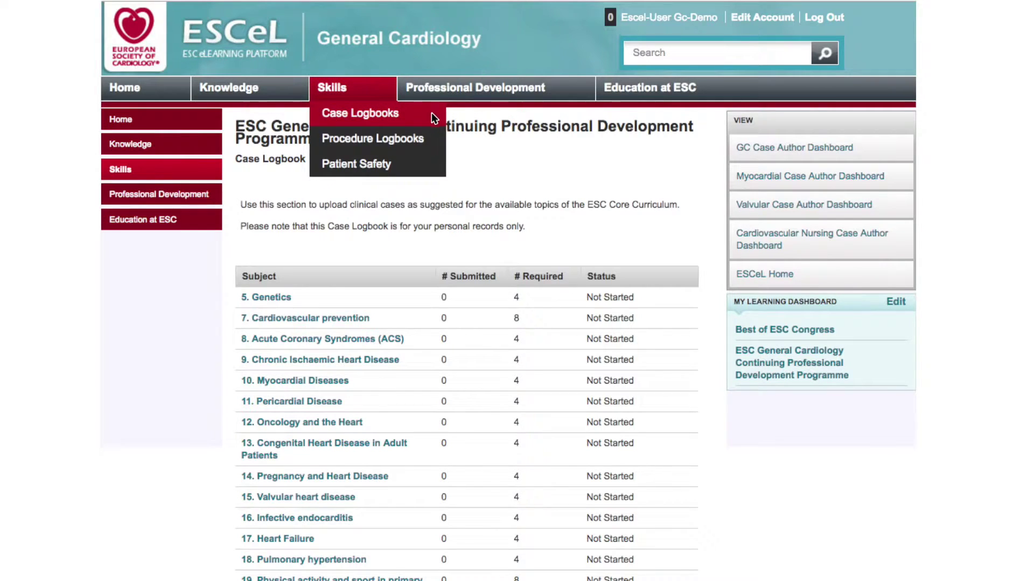
click(431, 137)
click(432, 158)
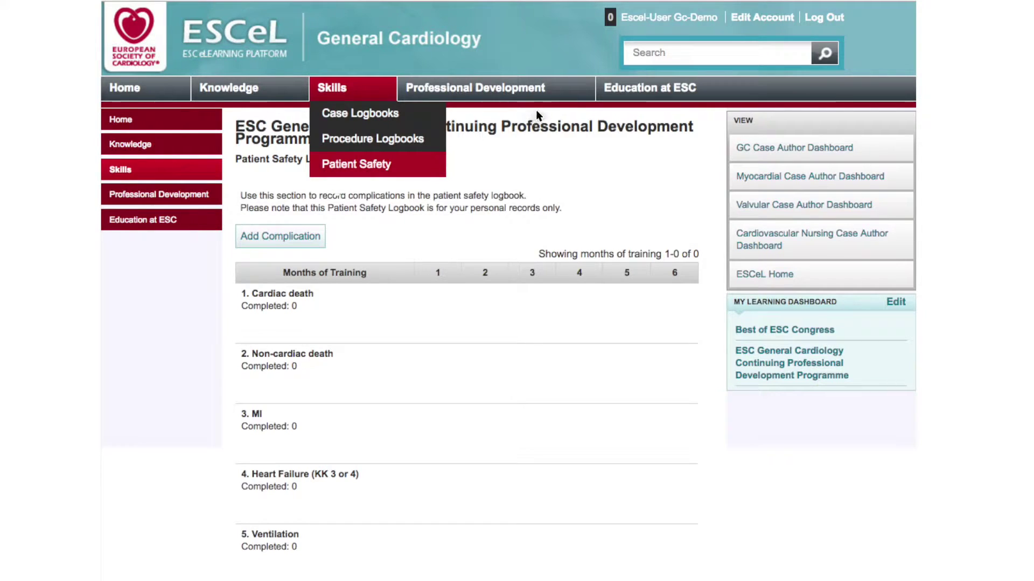
click(570, 98)
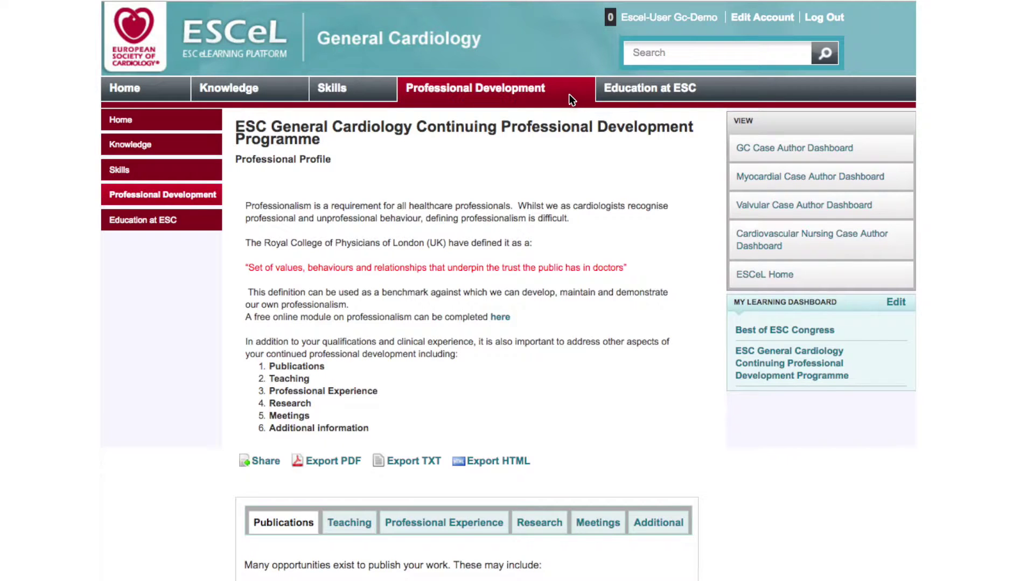
- Scroll through the Professional Profile sections and back to the top
scroll(512, 166, down, 3)
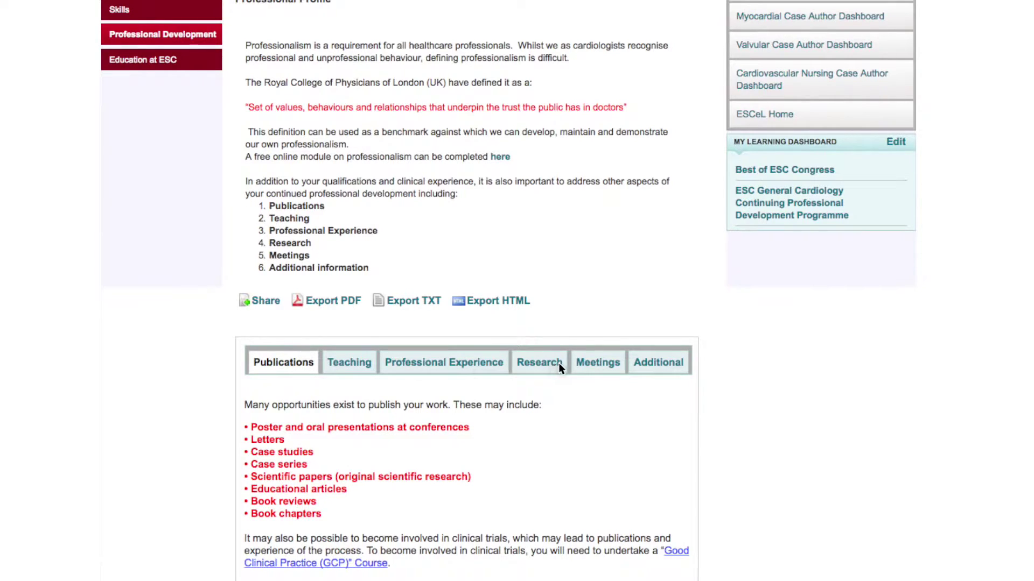
scroll(594, 368, up, 3)
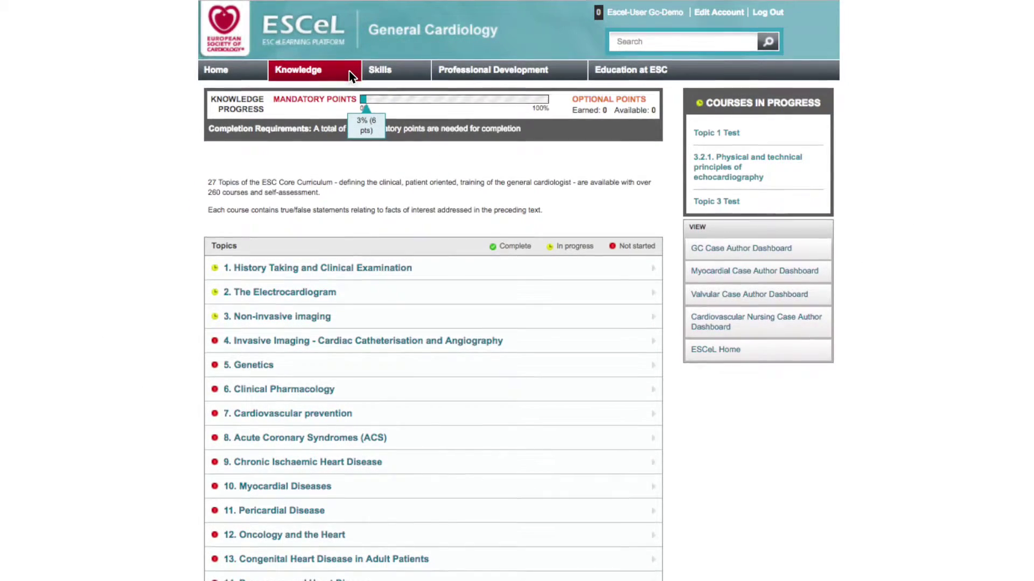
scroll(349, 75, down, 1)
scroll(349, 75, down, 3)
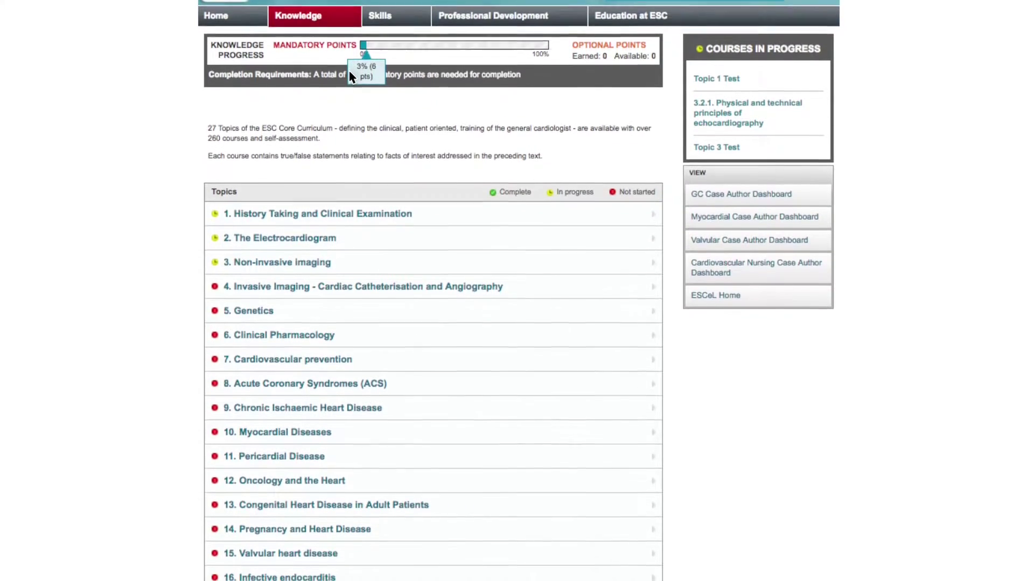
scroll(350, 75, down, 4)
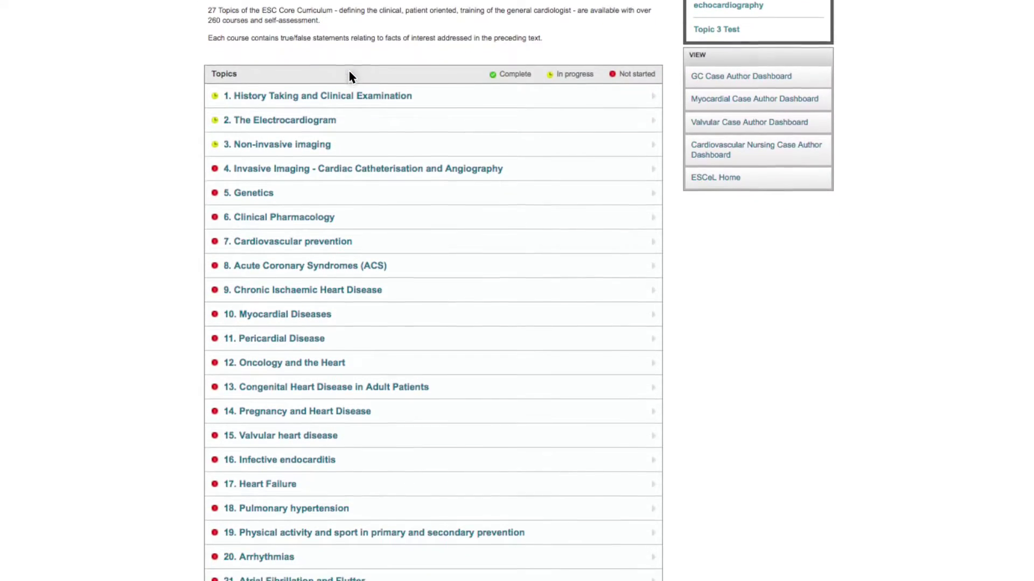
scroll(350, 75, down, 4)
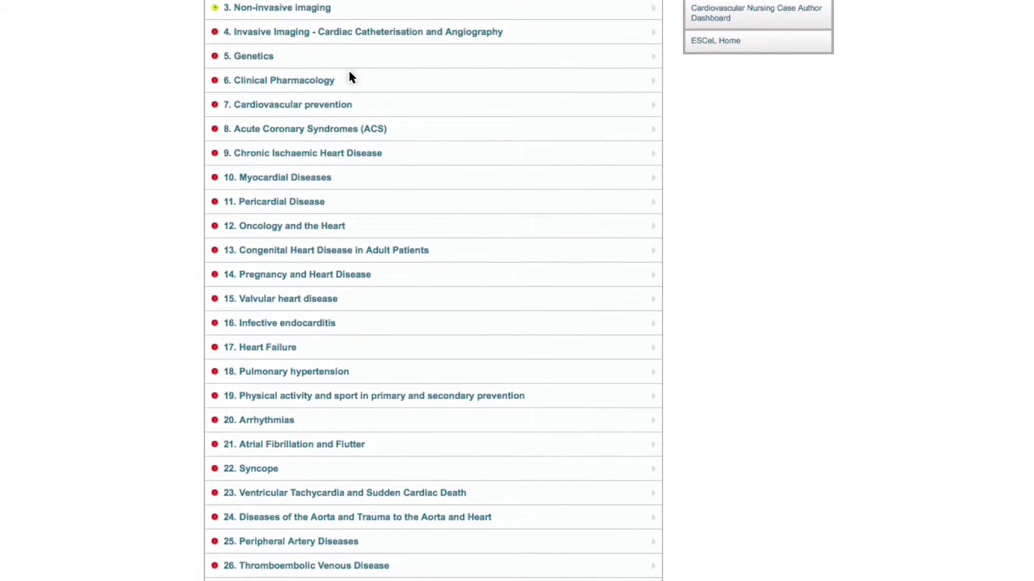
scroll(517, 295, down, 2)
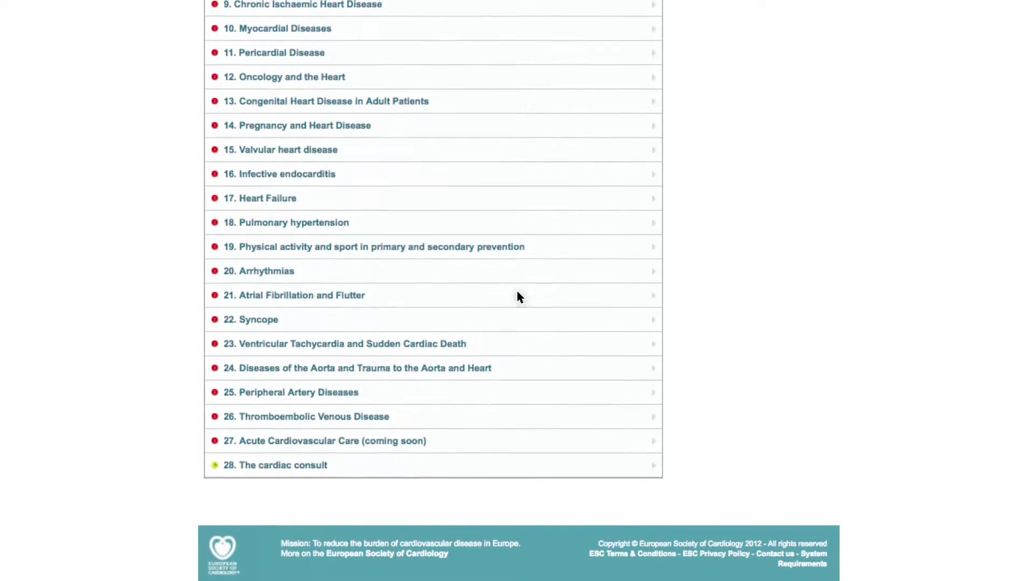
scroll(517, 294, up, 3)
scroll(518, 296, up, 6)
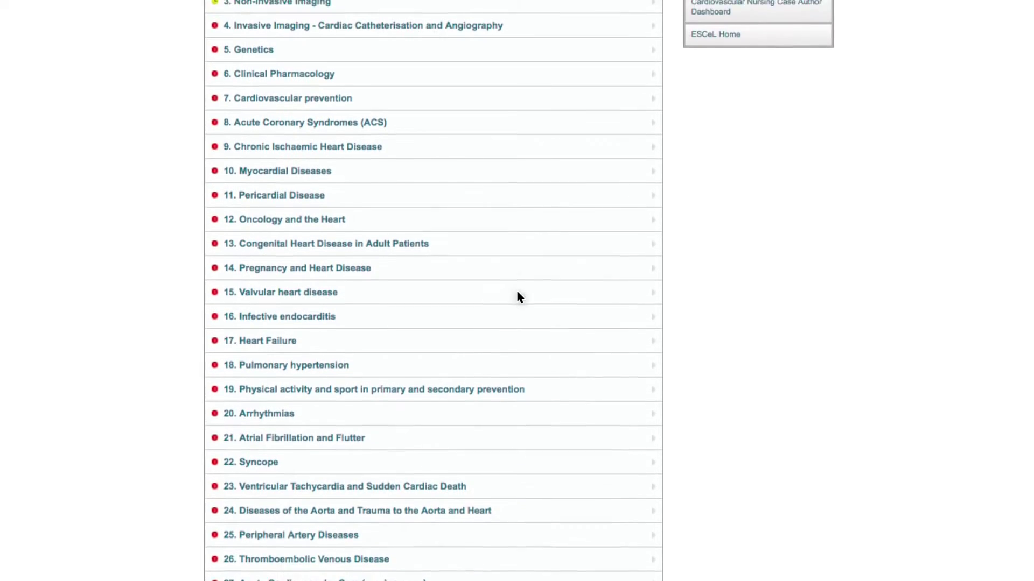
scroll(517, 296, up, 4)
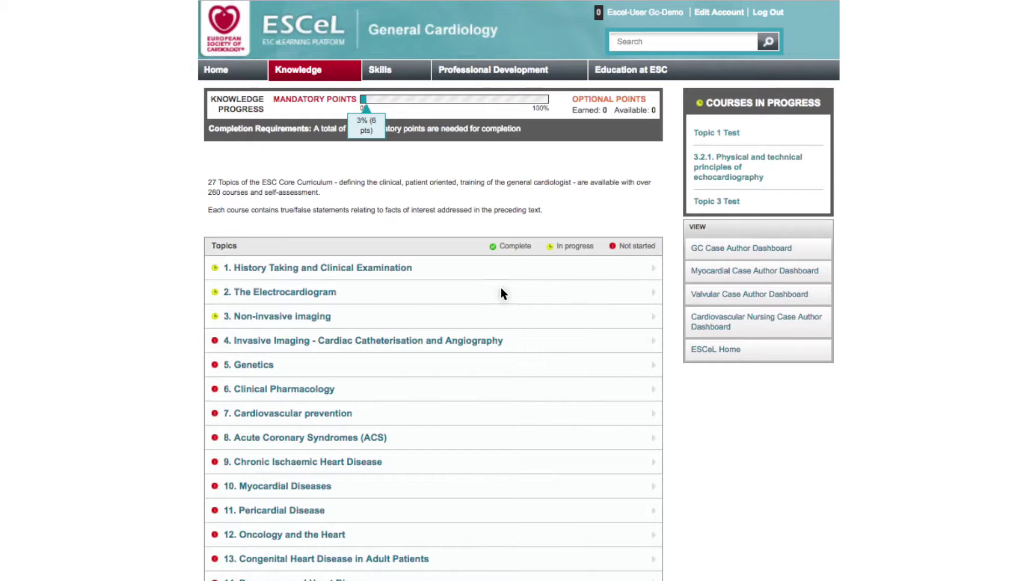
- Open topic 1 History Taking and Clinical Examination and launch course 1.1. History
click(422, 275)
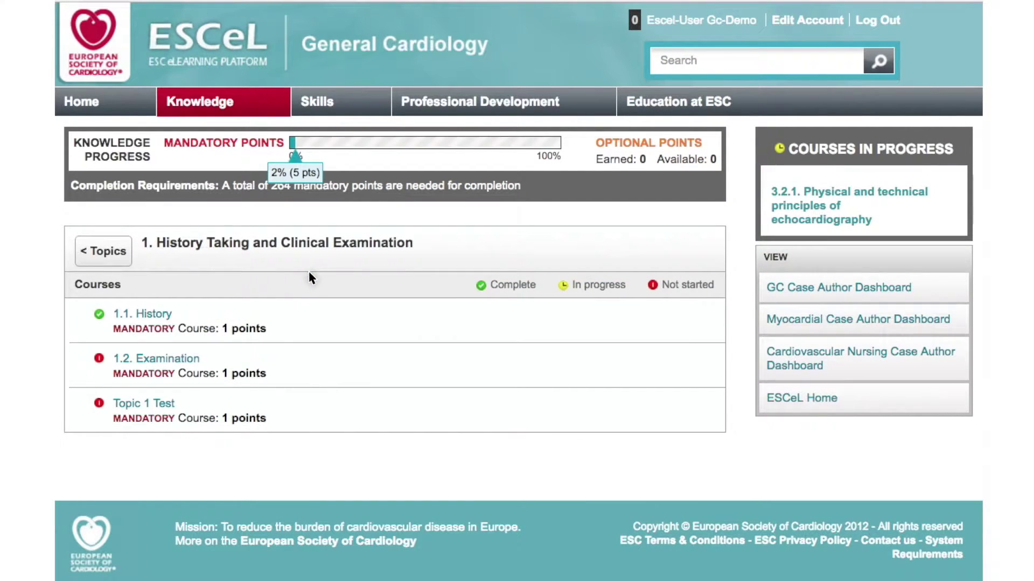
click(165, 318)
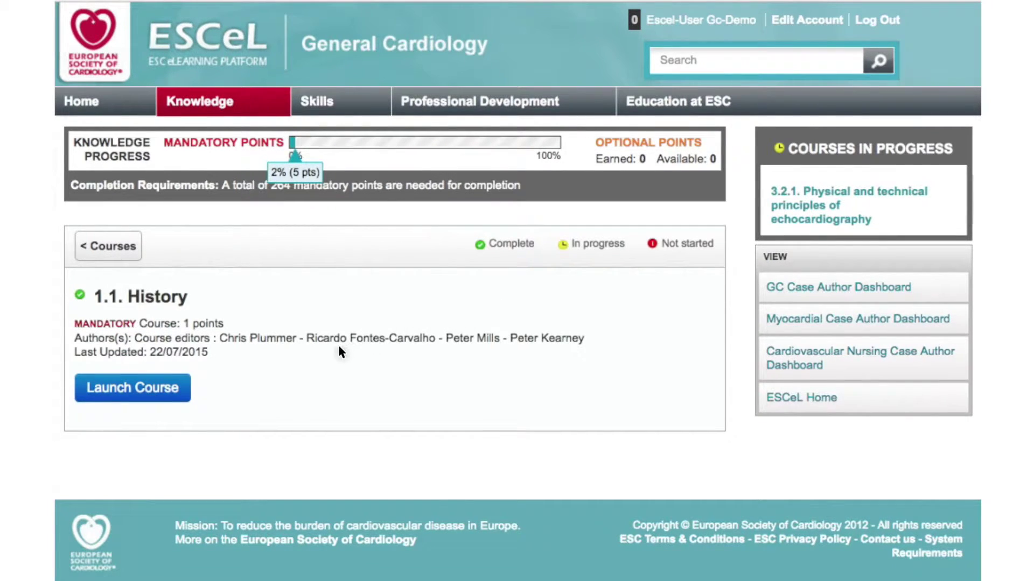
click(188, 392)
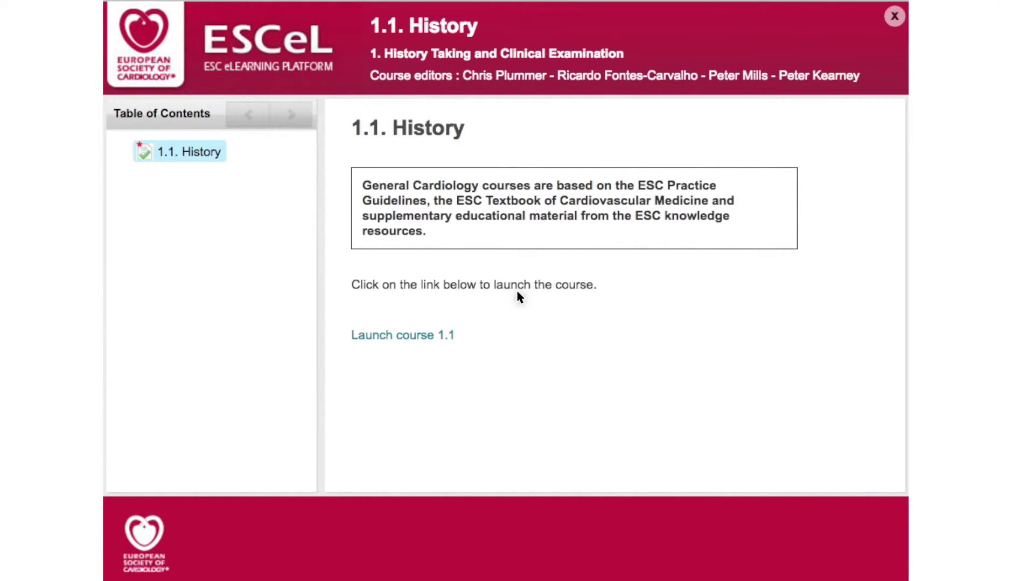
- Start course 1.1 and answer self-test Question 1 on heart chamber position with False
click(432, 342)
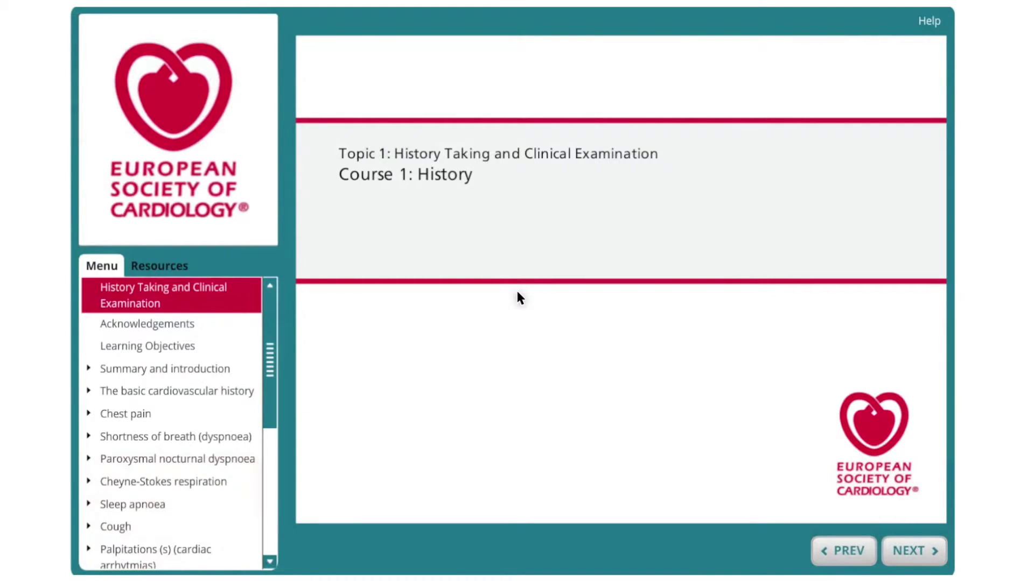
click(517, 292)
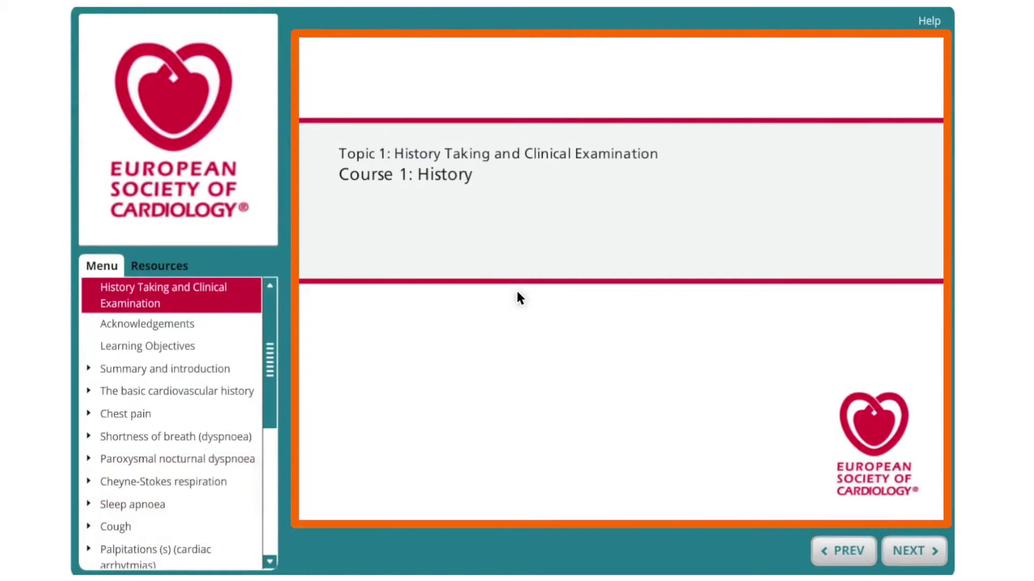
key(shift+Tab)
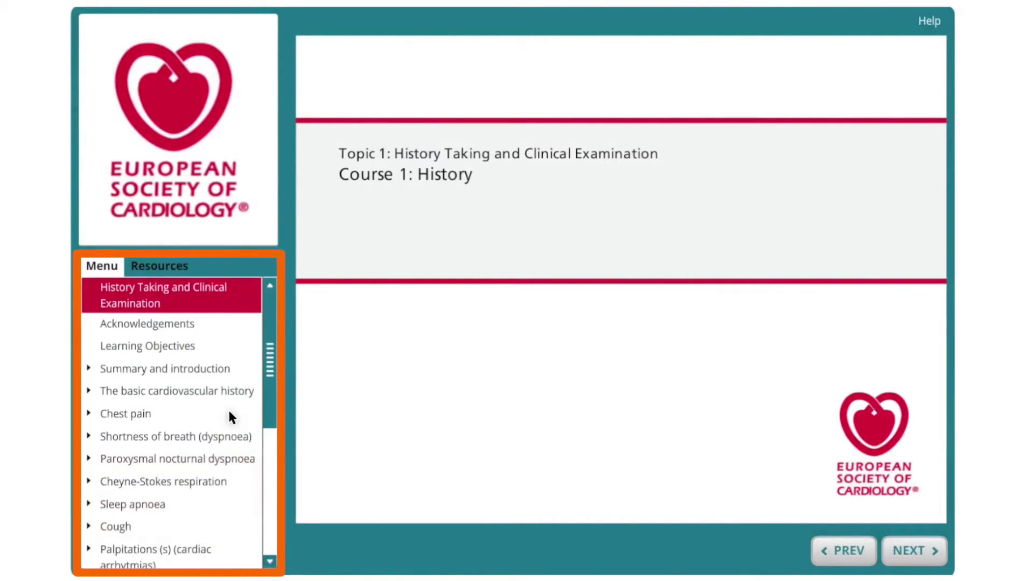
key(shift+Tab)
key(shift+Tab)
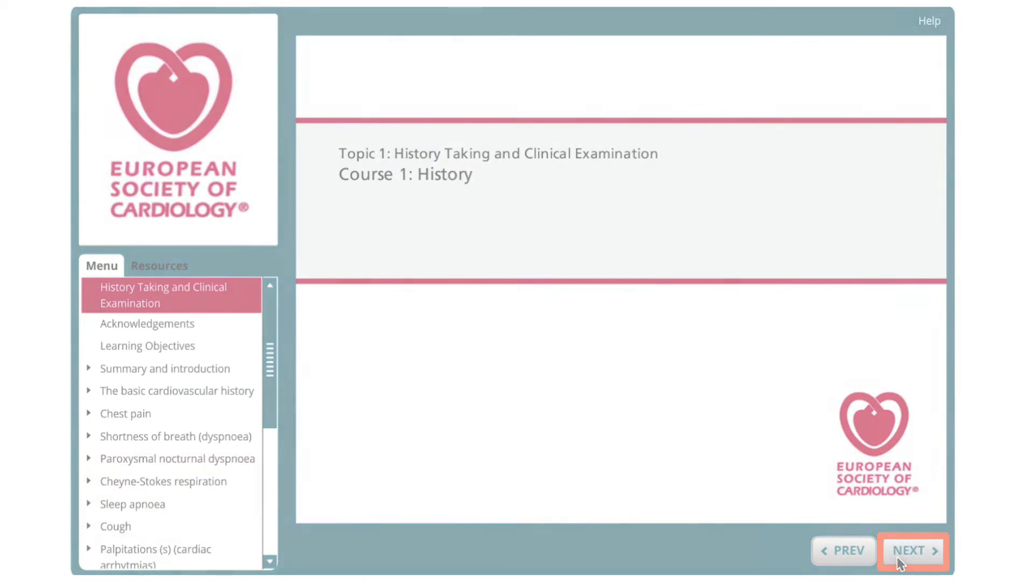
click(380, 381)
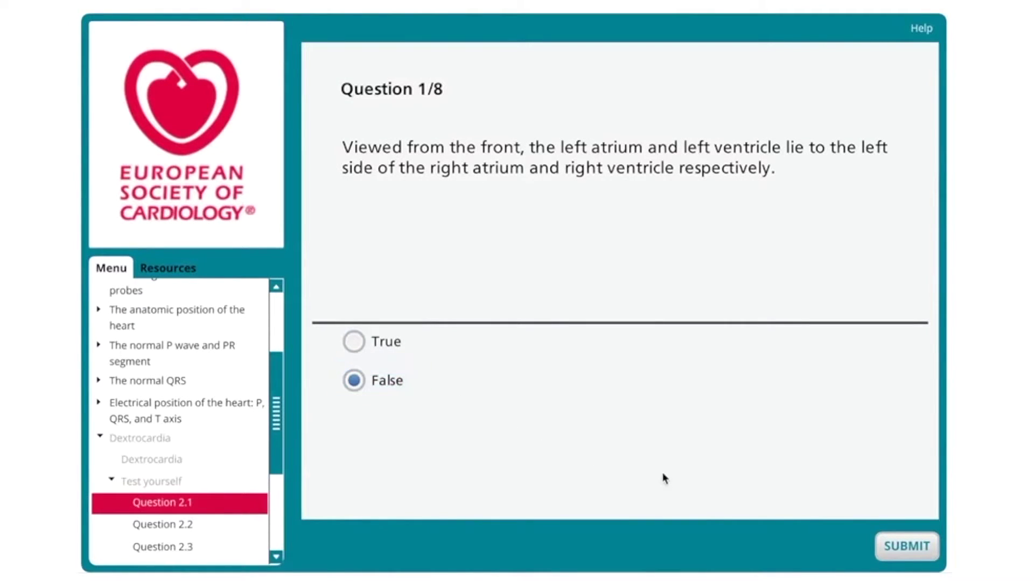
click(893, 536)
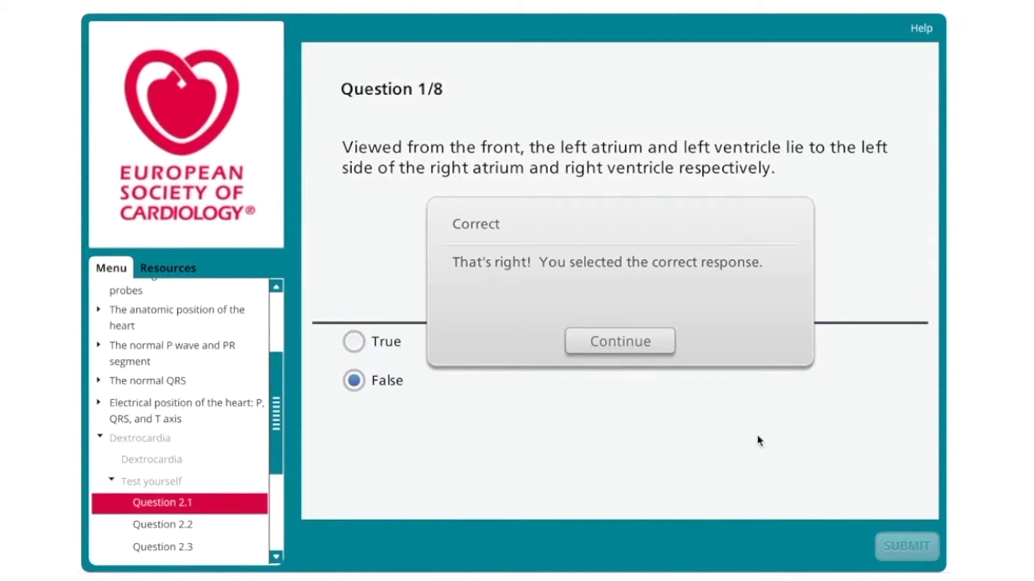
click(638, 341)
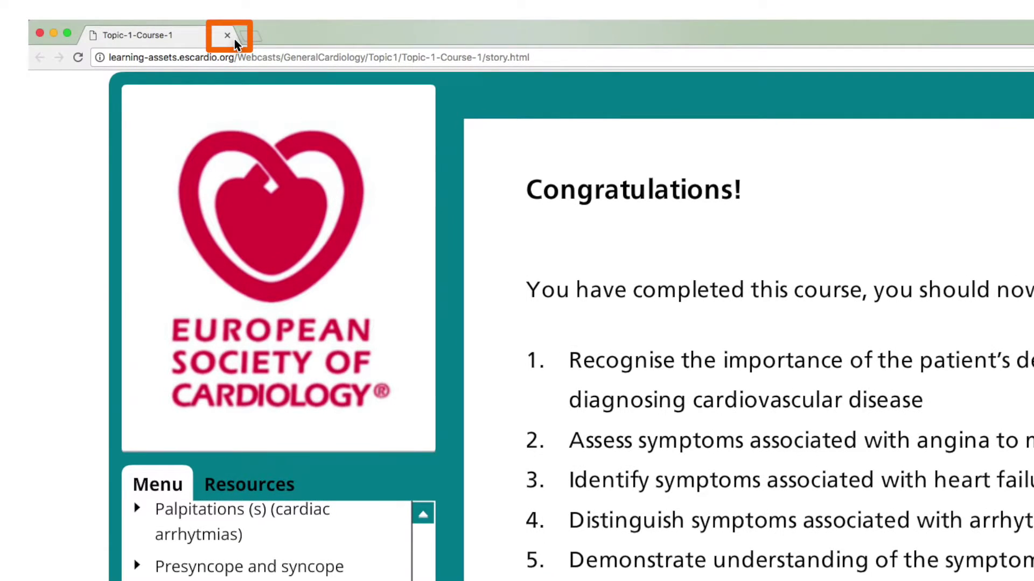
- Close the finished History course tab and show the course player's Help
click(228, 37)
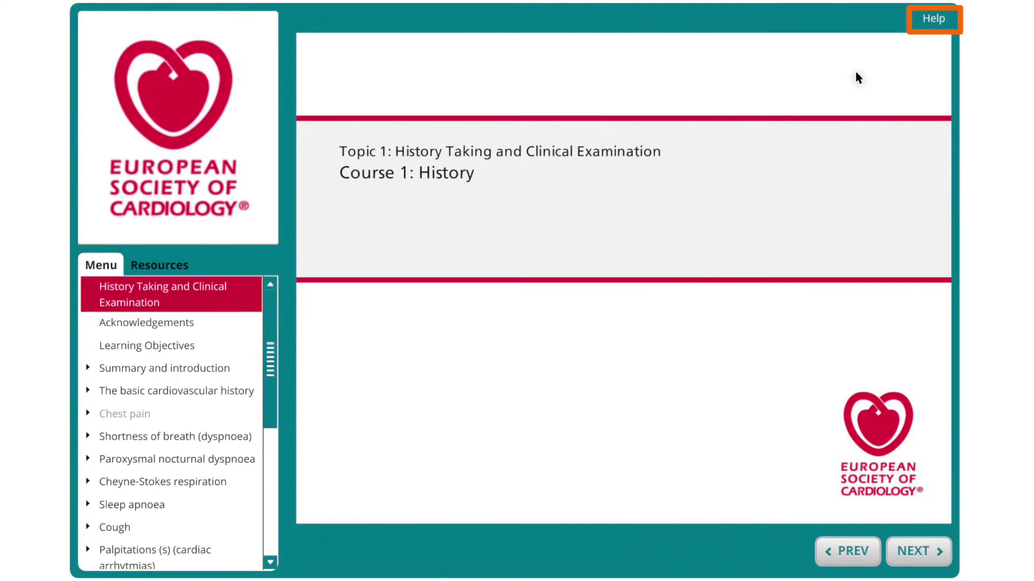
click(933, 22)
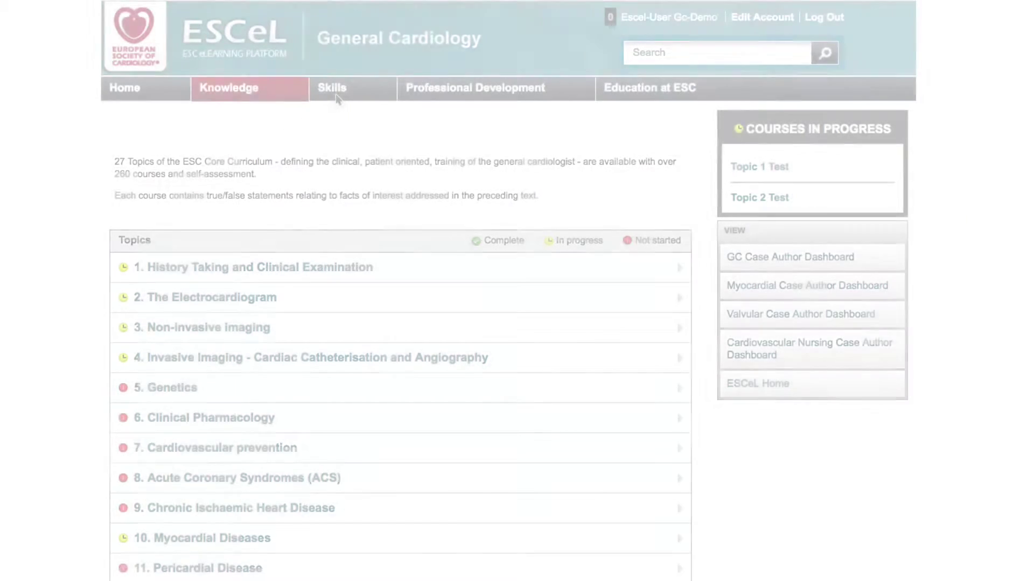
- Tour the Case, Procedure and Patient Safety logbooks, ending on the Case Logbook
click(368, 94)
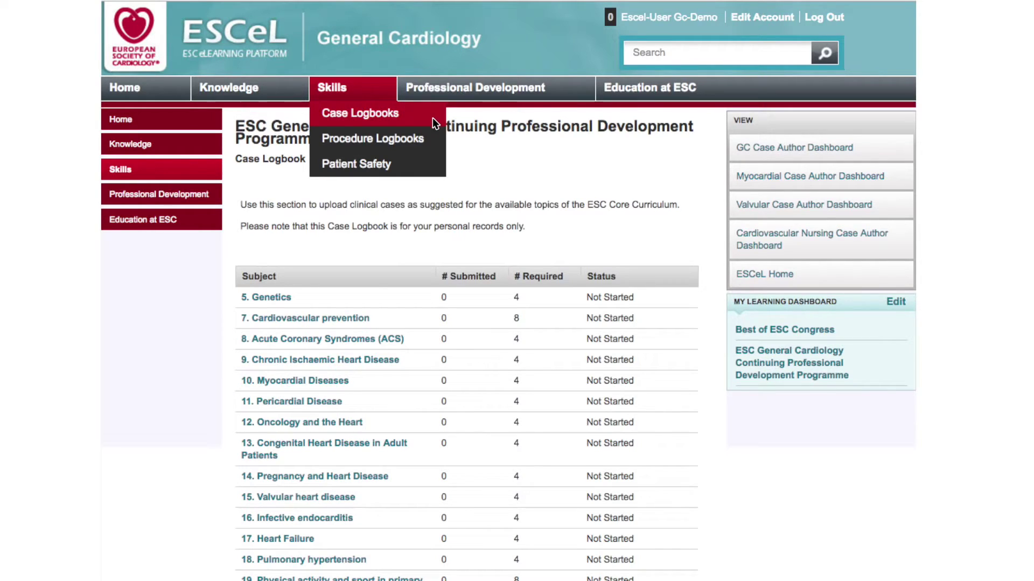
click(432, 134)
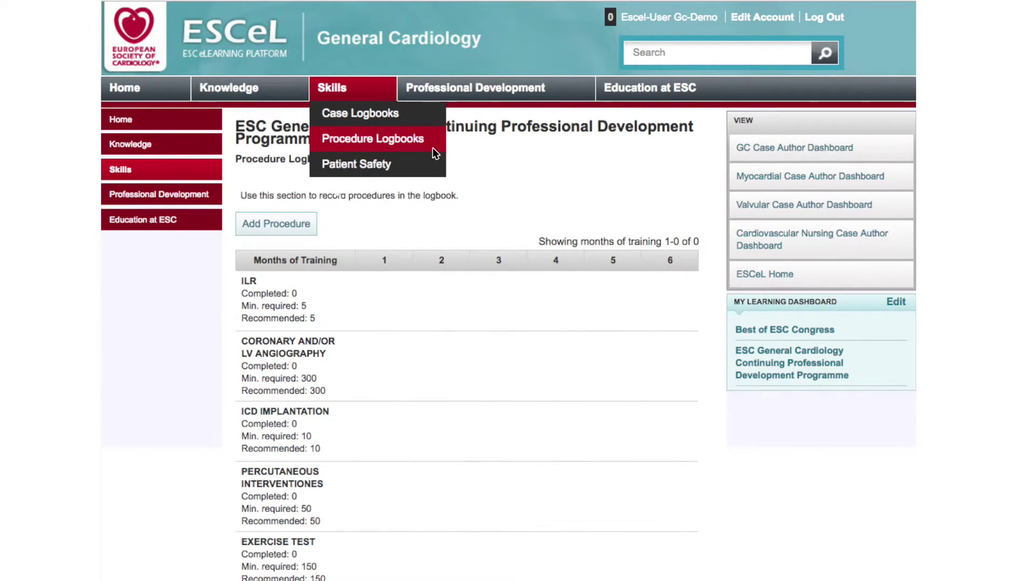
click(433, 161)
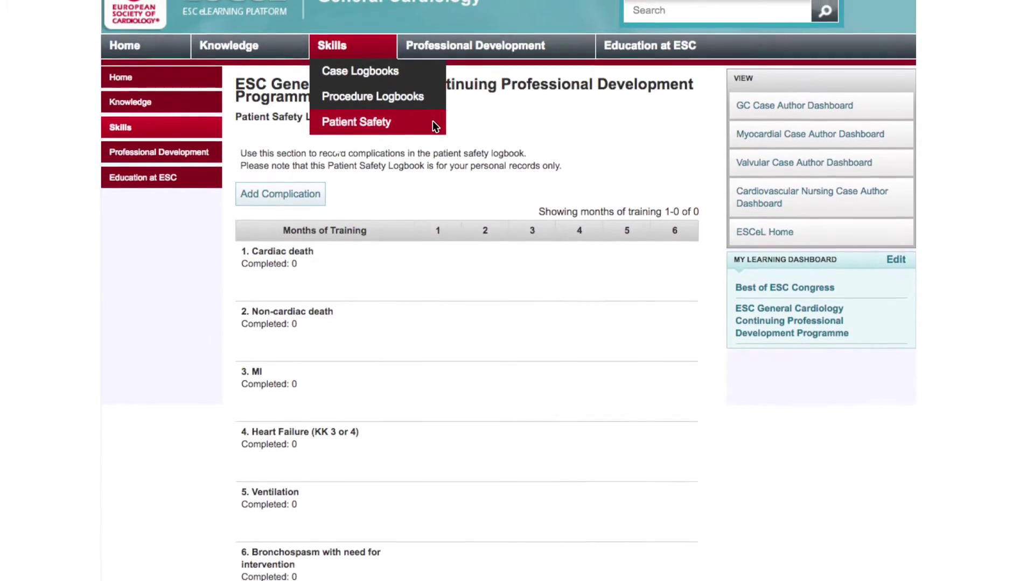
click(434, 114)
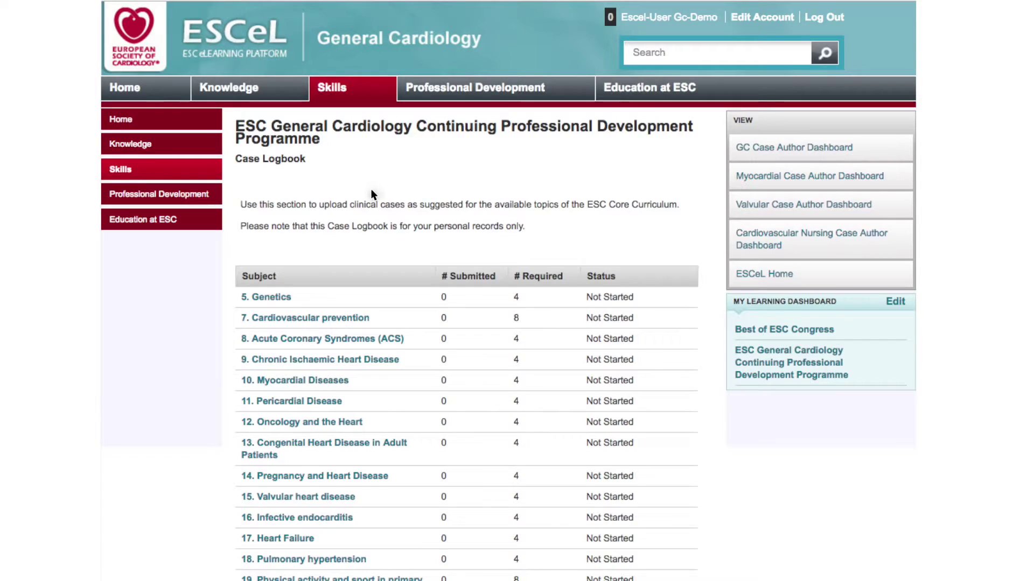
- Open 5. Genetics, scroll the Procedure Logbook counts, and start an Add Procedure entry
click(286, 297)
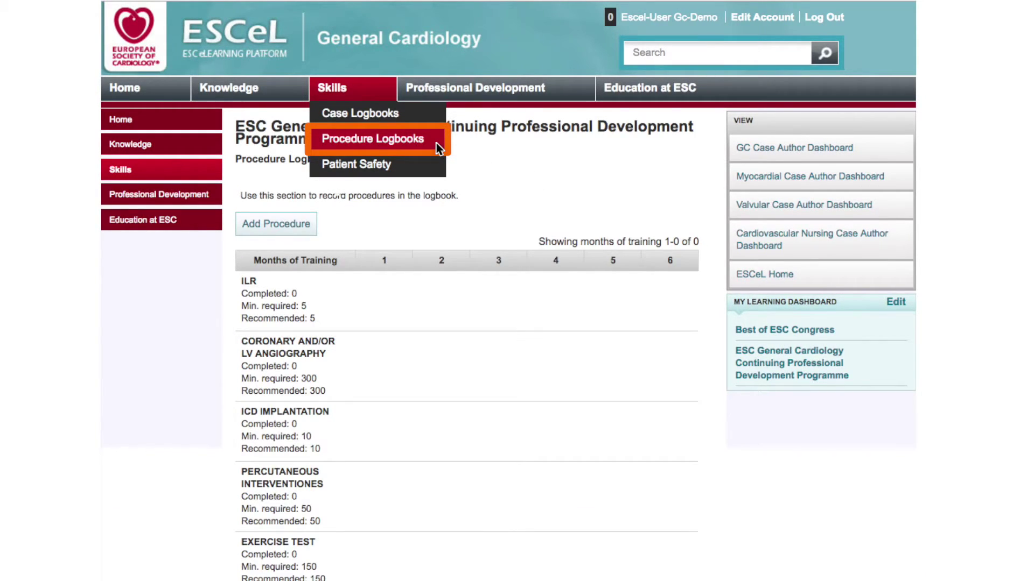
click(437, 145)
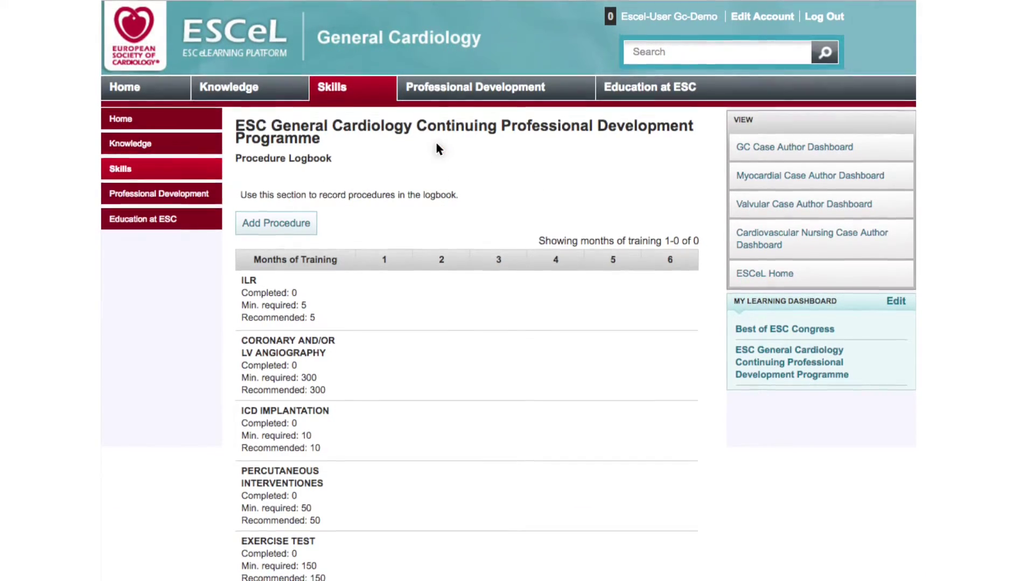
scroll(437, 148, down, 2)
scroll(437, 148, down, 2)
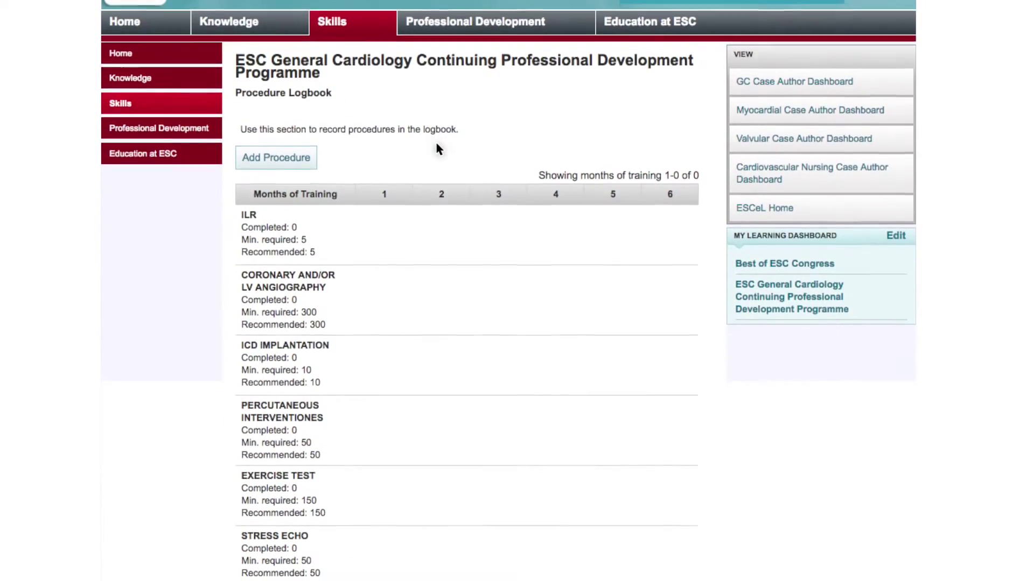
scroll(437, 149, up, 3)
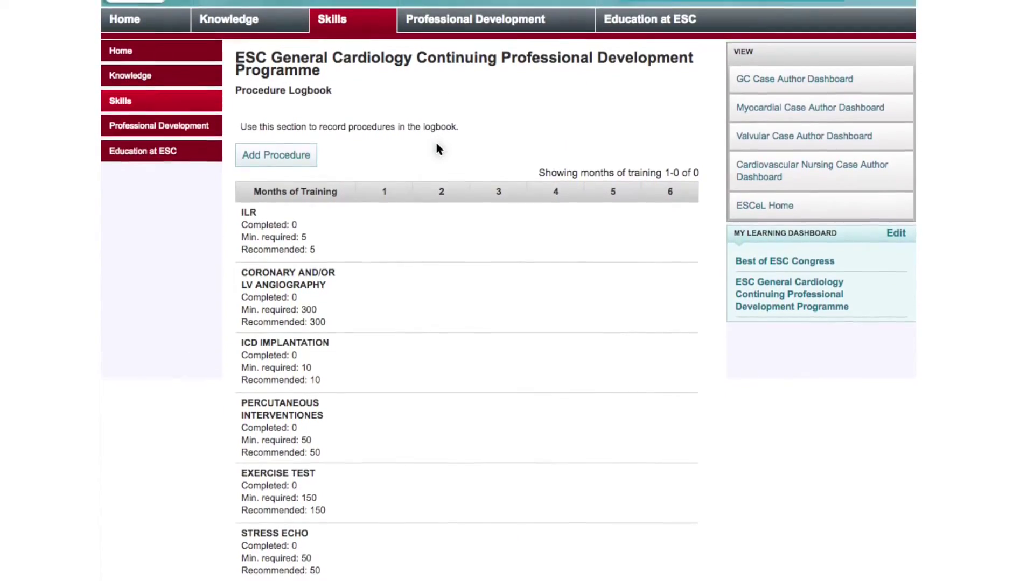
scroll(439, 148, up, 1)
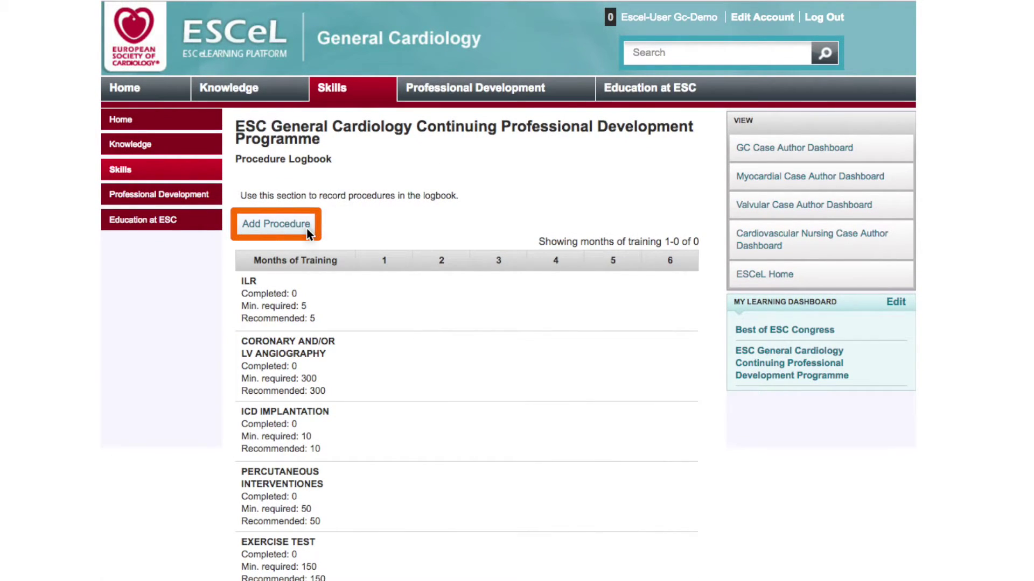
click(276, 224)
- Scroll down through the Add Procedure form's fields
scroll(308, 233, down, 3)
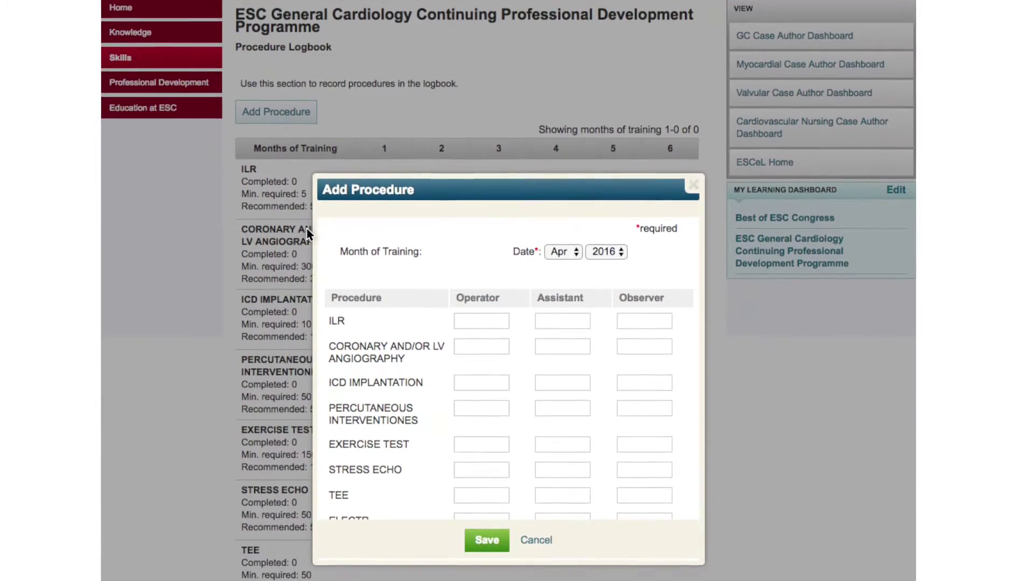
scroll(308, 235, down, 1)
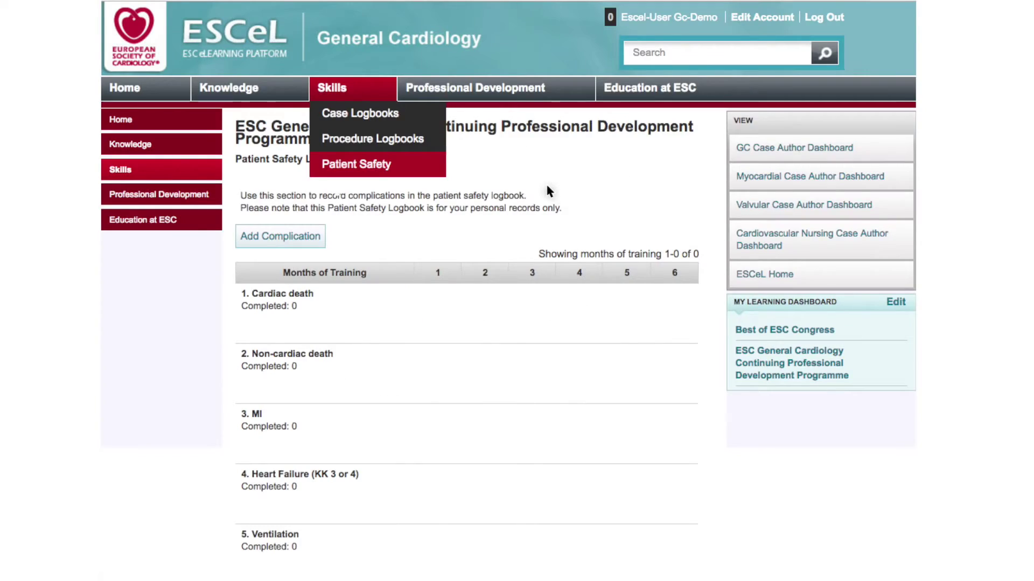
- Open the Patient Safety Logbook and look through its contents
click(436, 165)
scroll(436, 168, down, 5)
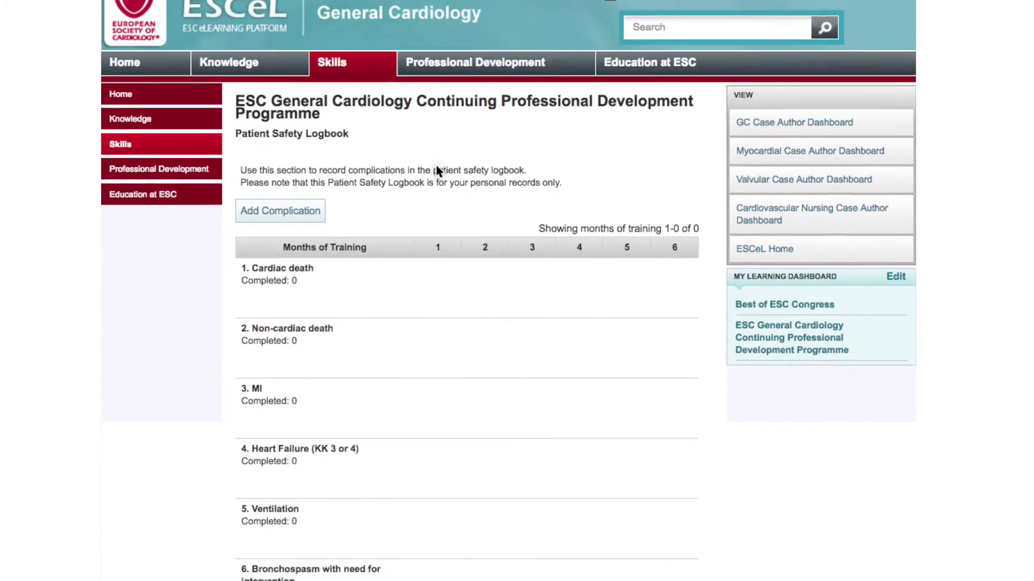
scroll(436, 171, down, 3)
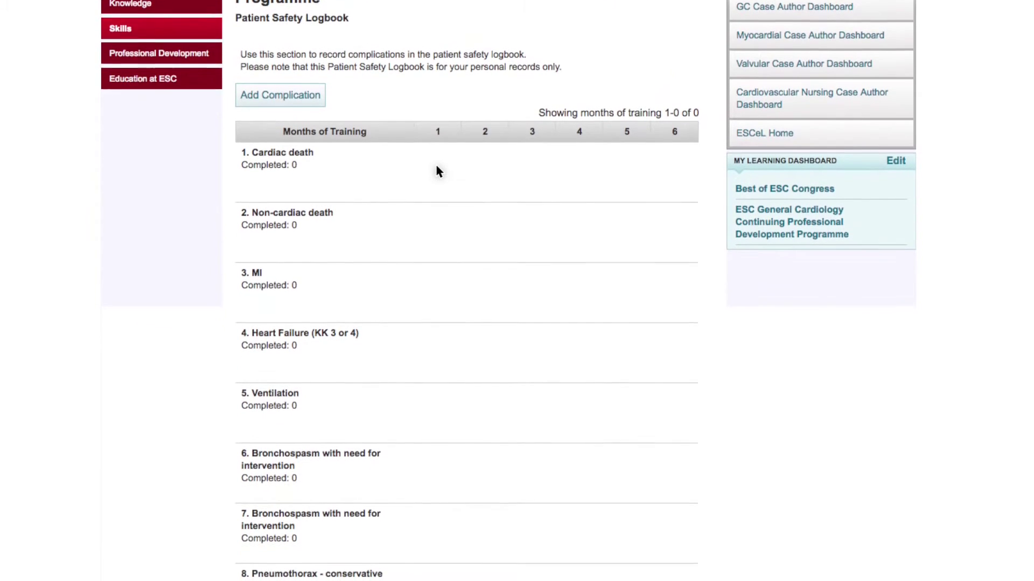
scroll(438, 171, up, 6)
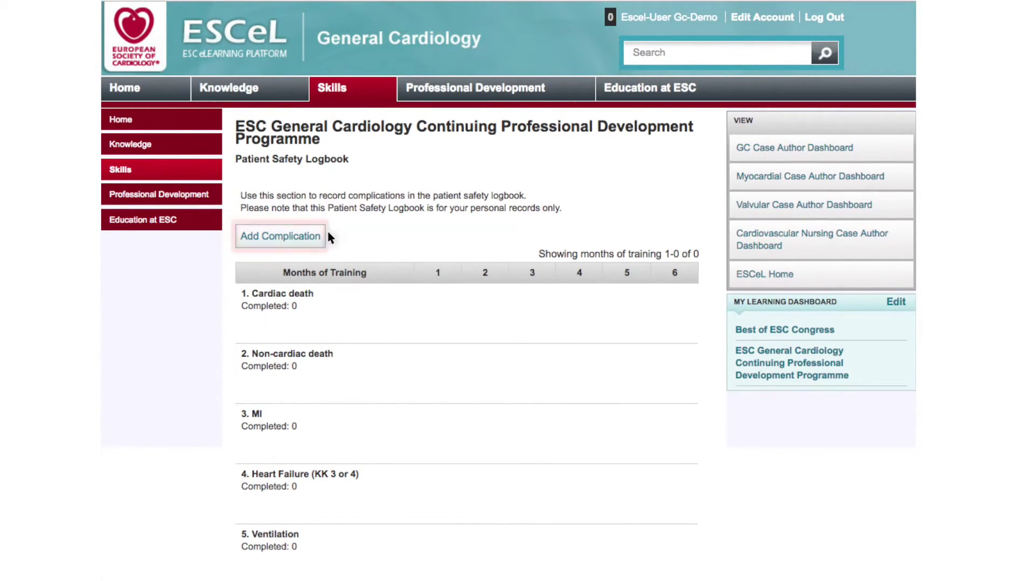
- Bring up the Add Complication form, review its fields, and save it
click(312, 244)
scroll(310, 246, down, 3)
scroll(310, 242, down, 4)
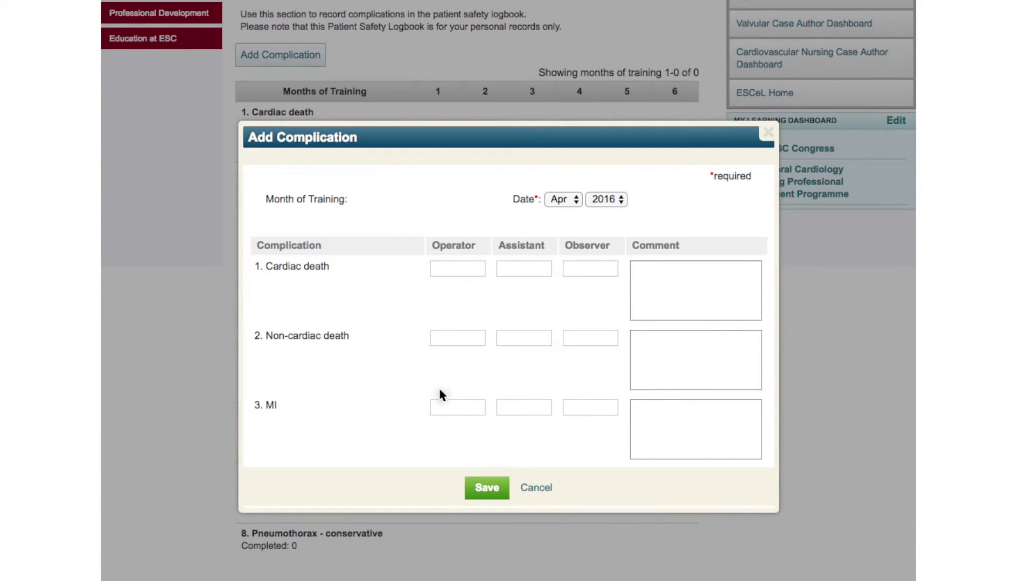
click(486, 489)
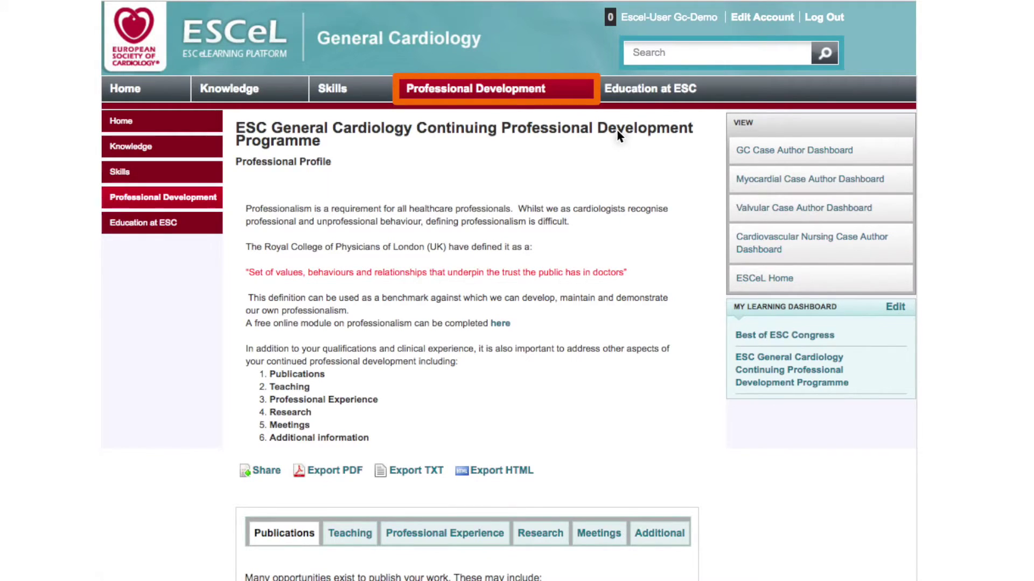
click(577, 91)
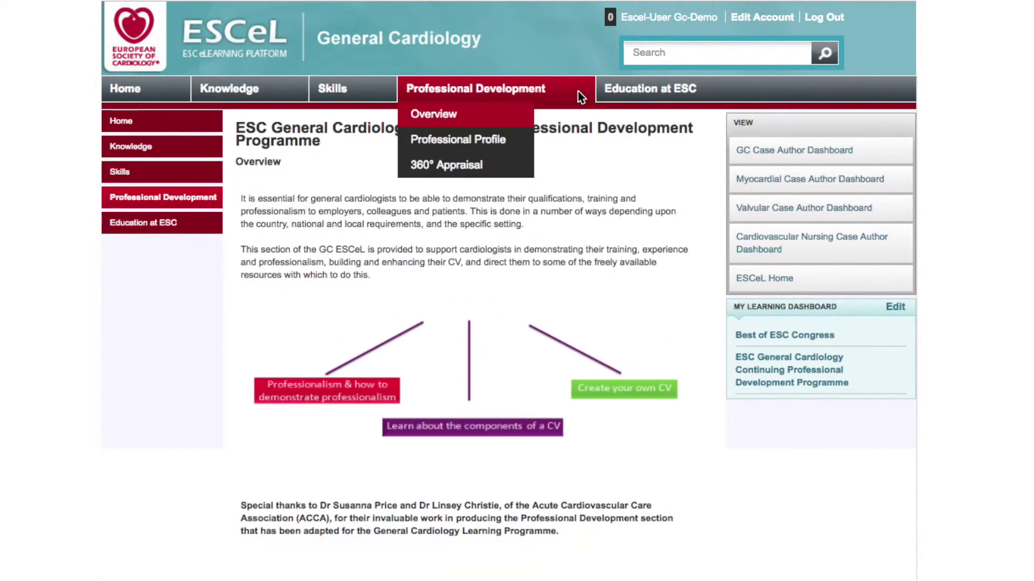
click(524, 114)
scroll(523, 122, down, 1)
scroll(524, 123, down, 3)
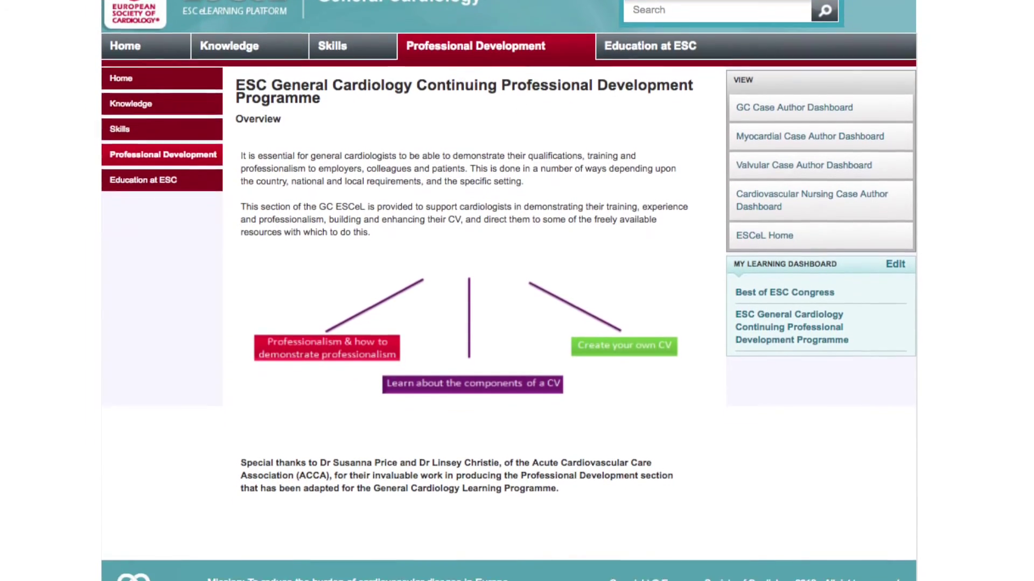
scroll(568, 99, up, 3)
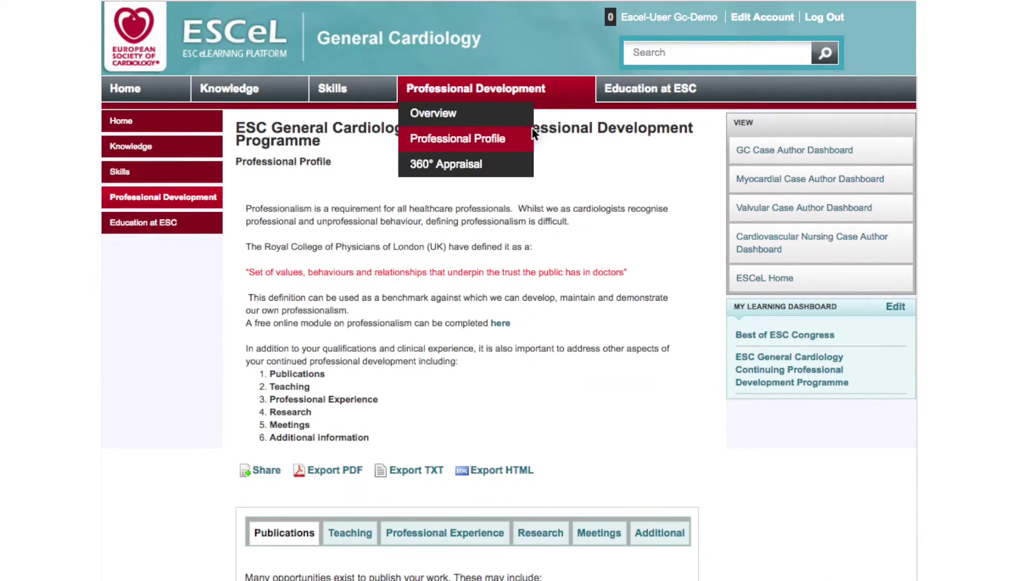
click(515, 140)
scroll(509, 147, down, 1)
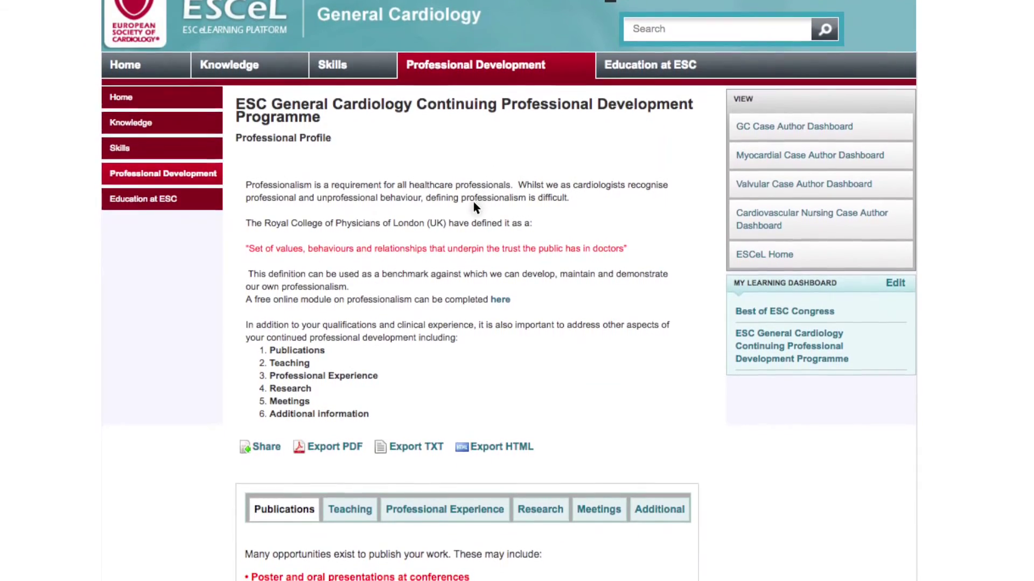
scroll(474, 208, down, 2)
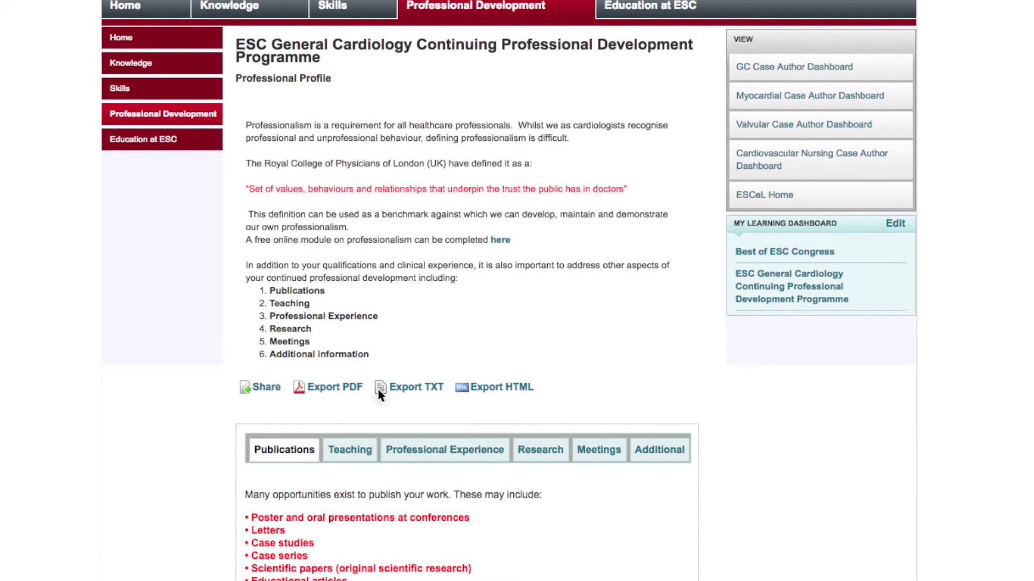
- Tick 'Share my profile' in the Share dialog to reveal the public read-only URL and invitation e-mail field
click(257, 388)
scroll(257, 390, down, 3)
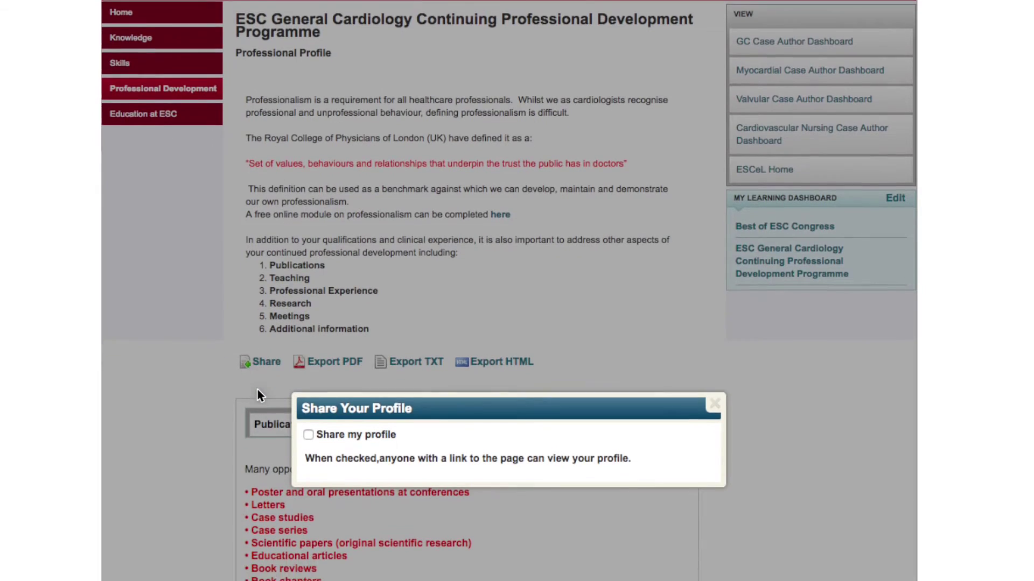
click(309, 389)
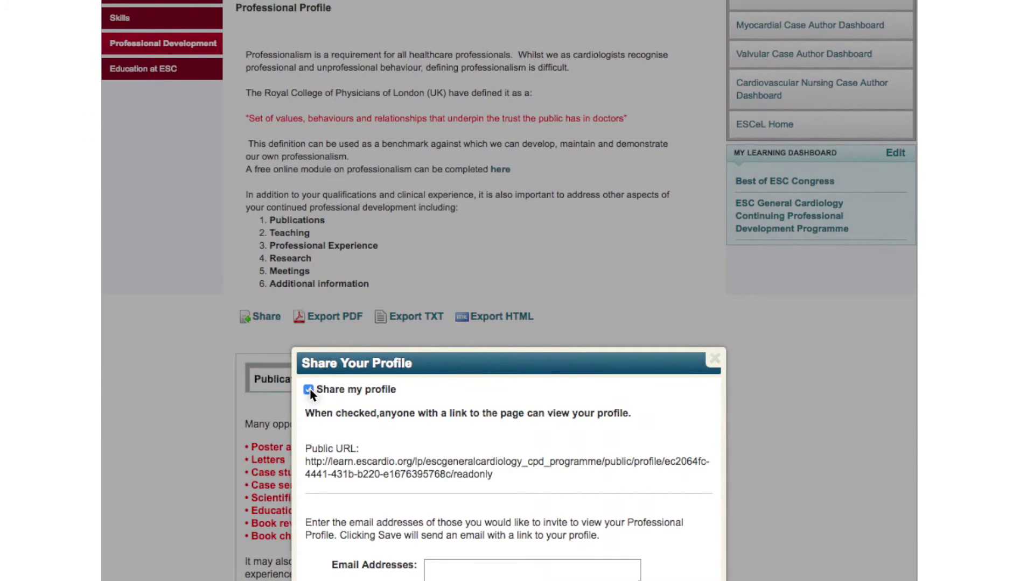
scroll(310, 394, down, 5)
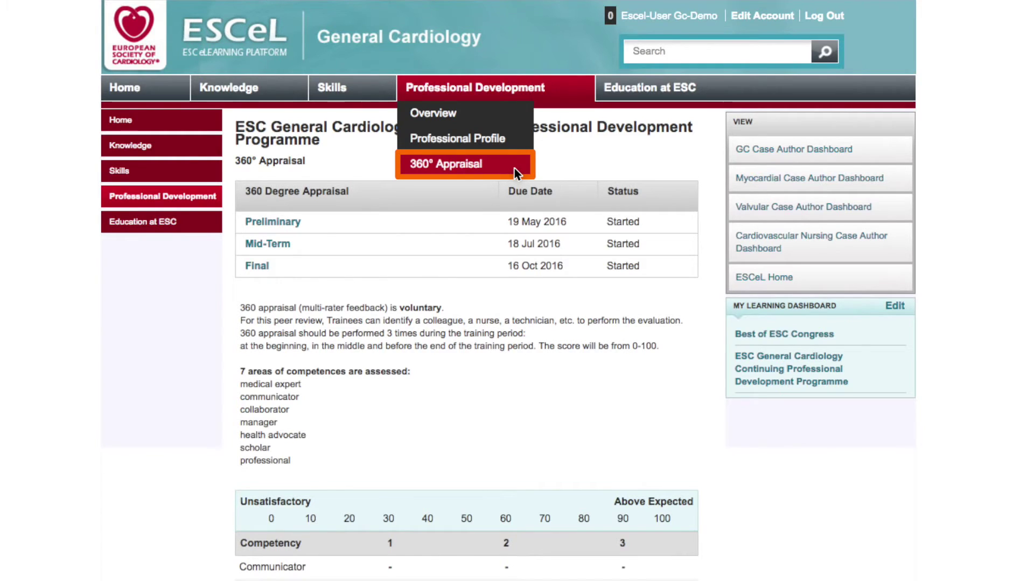
- On the 360° Appraisal page, bring up the Send Request form with empty Name, Email Address and Message fields
click(514, 170)
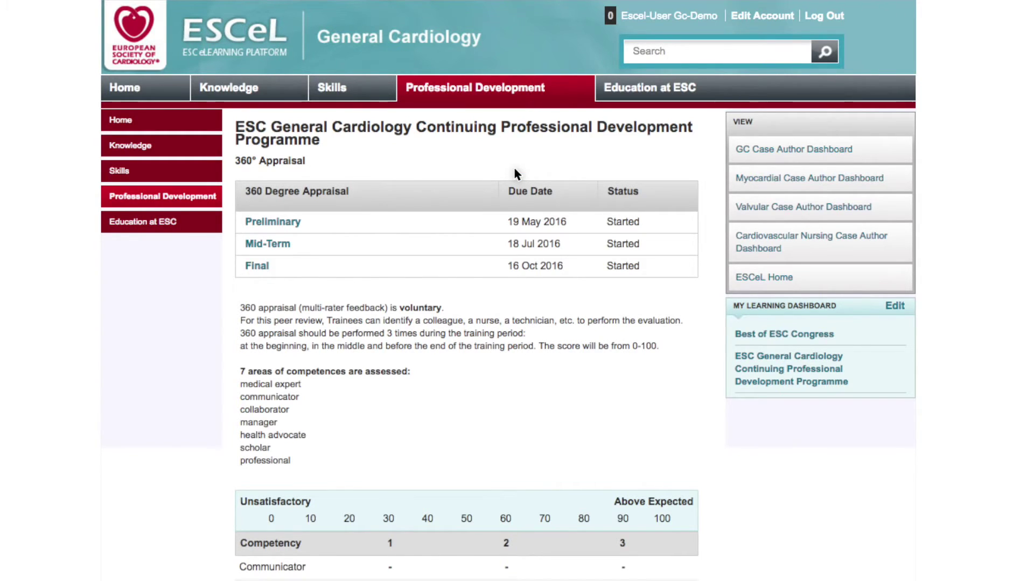
scroll(515, 173, down, 3)
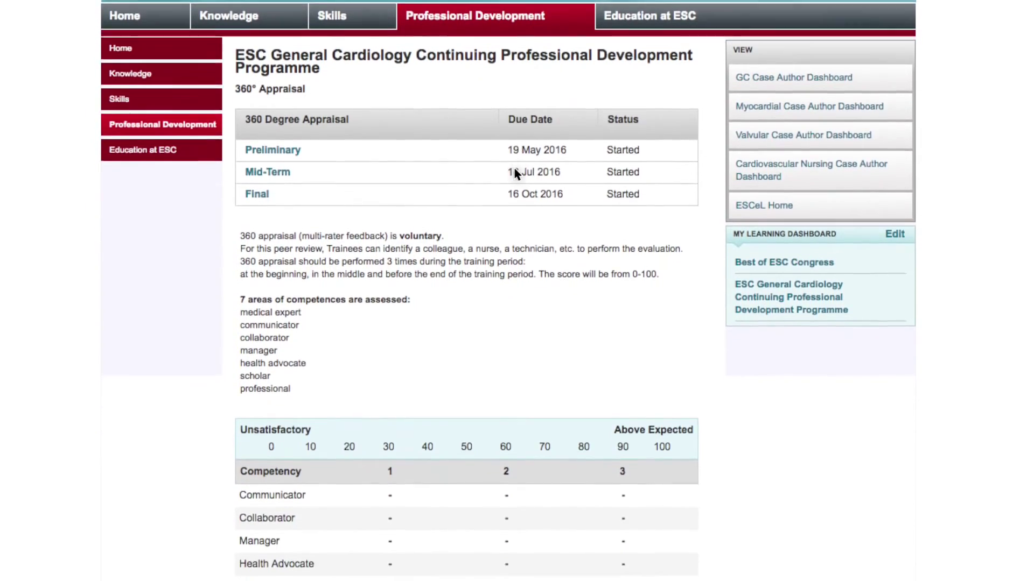
scroll(514, 173, down, 5)
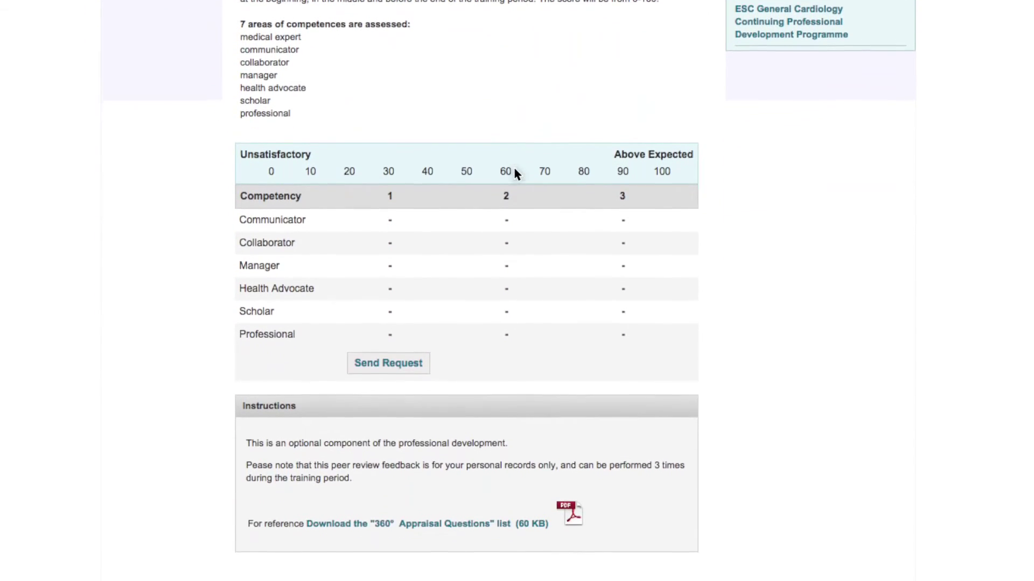
scroll(514, 173, down, 2)
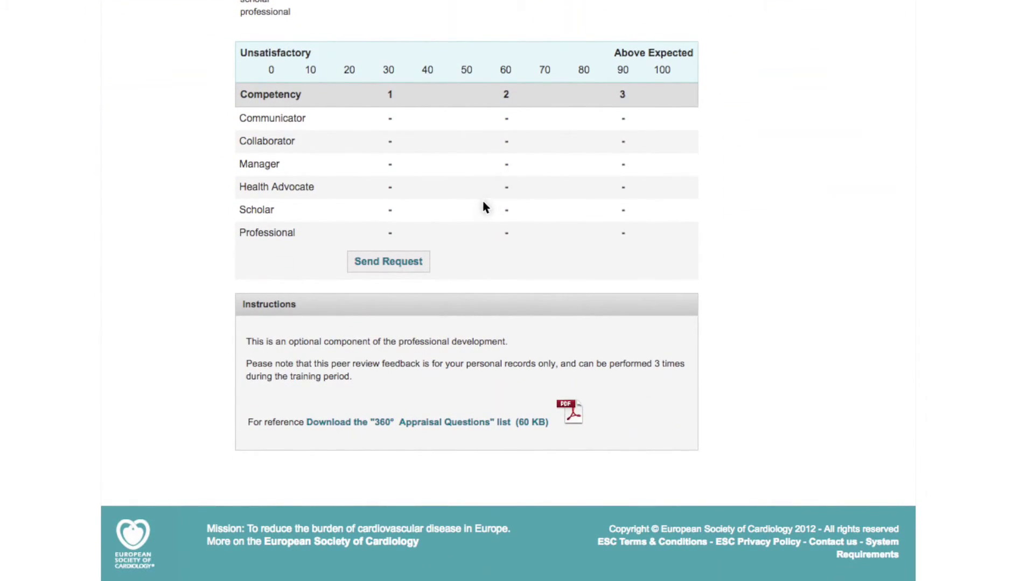
click(421, 272)
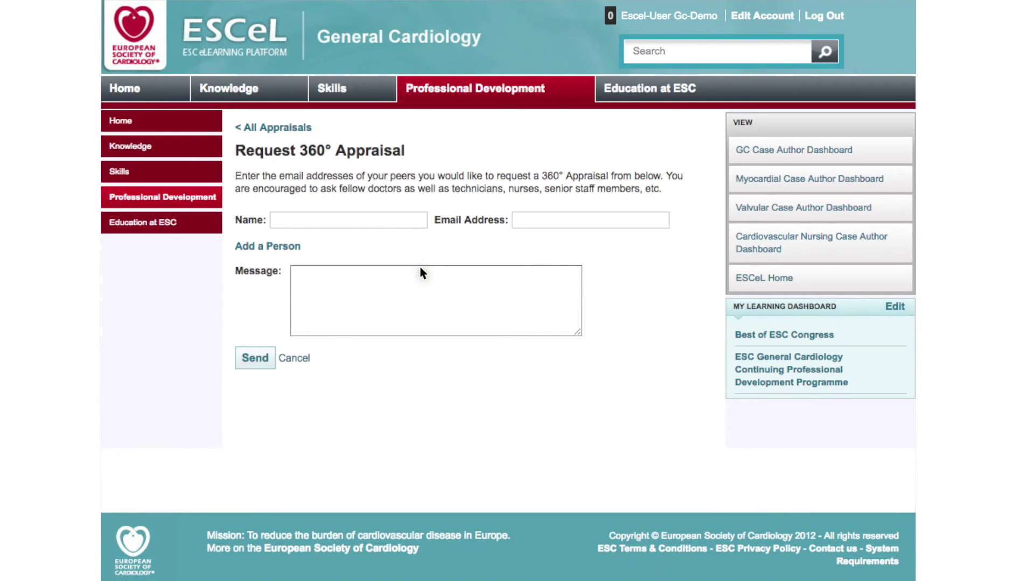